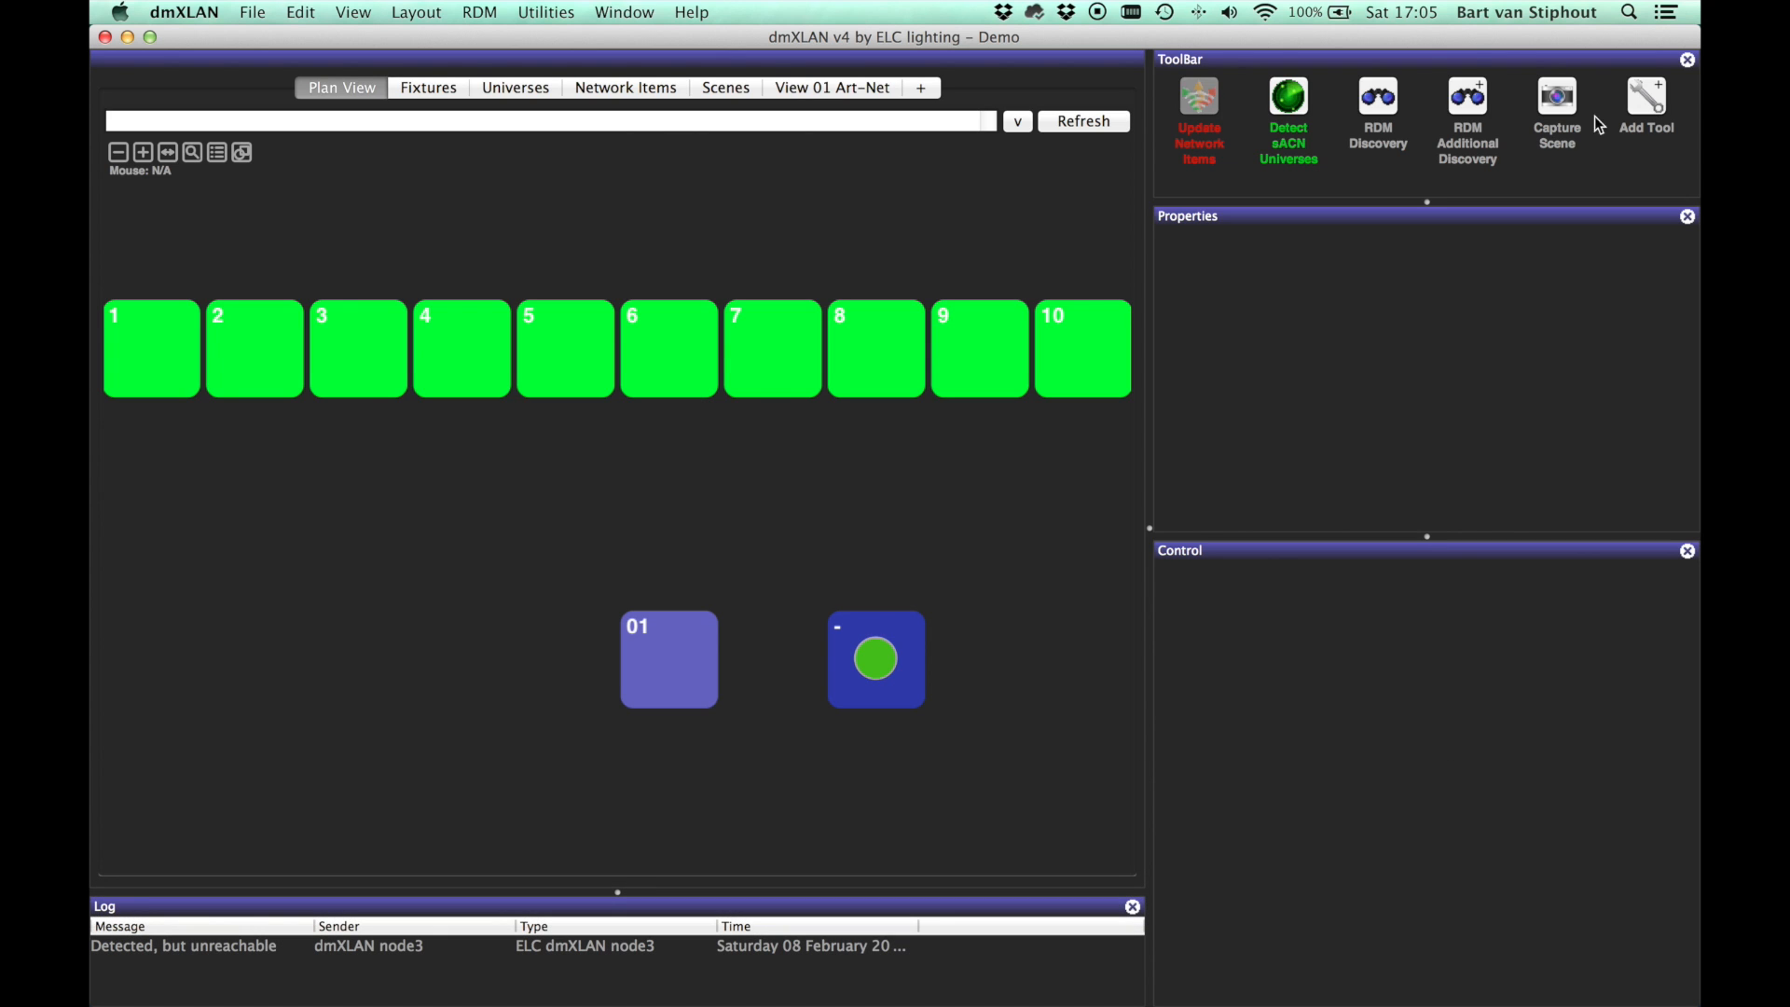
Step: Select fixture 6 (Mac 3 Wash 6), switch it on at full, and release it, twice
{"action": "left_click", "coordinate": [676, 334]}
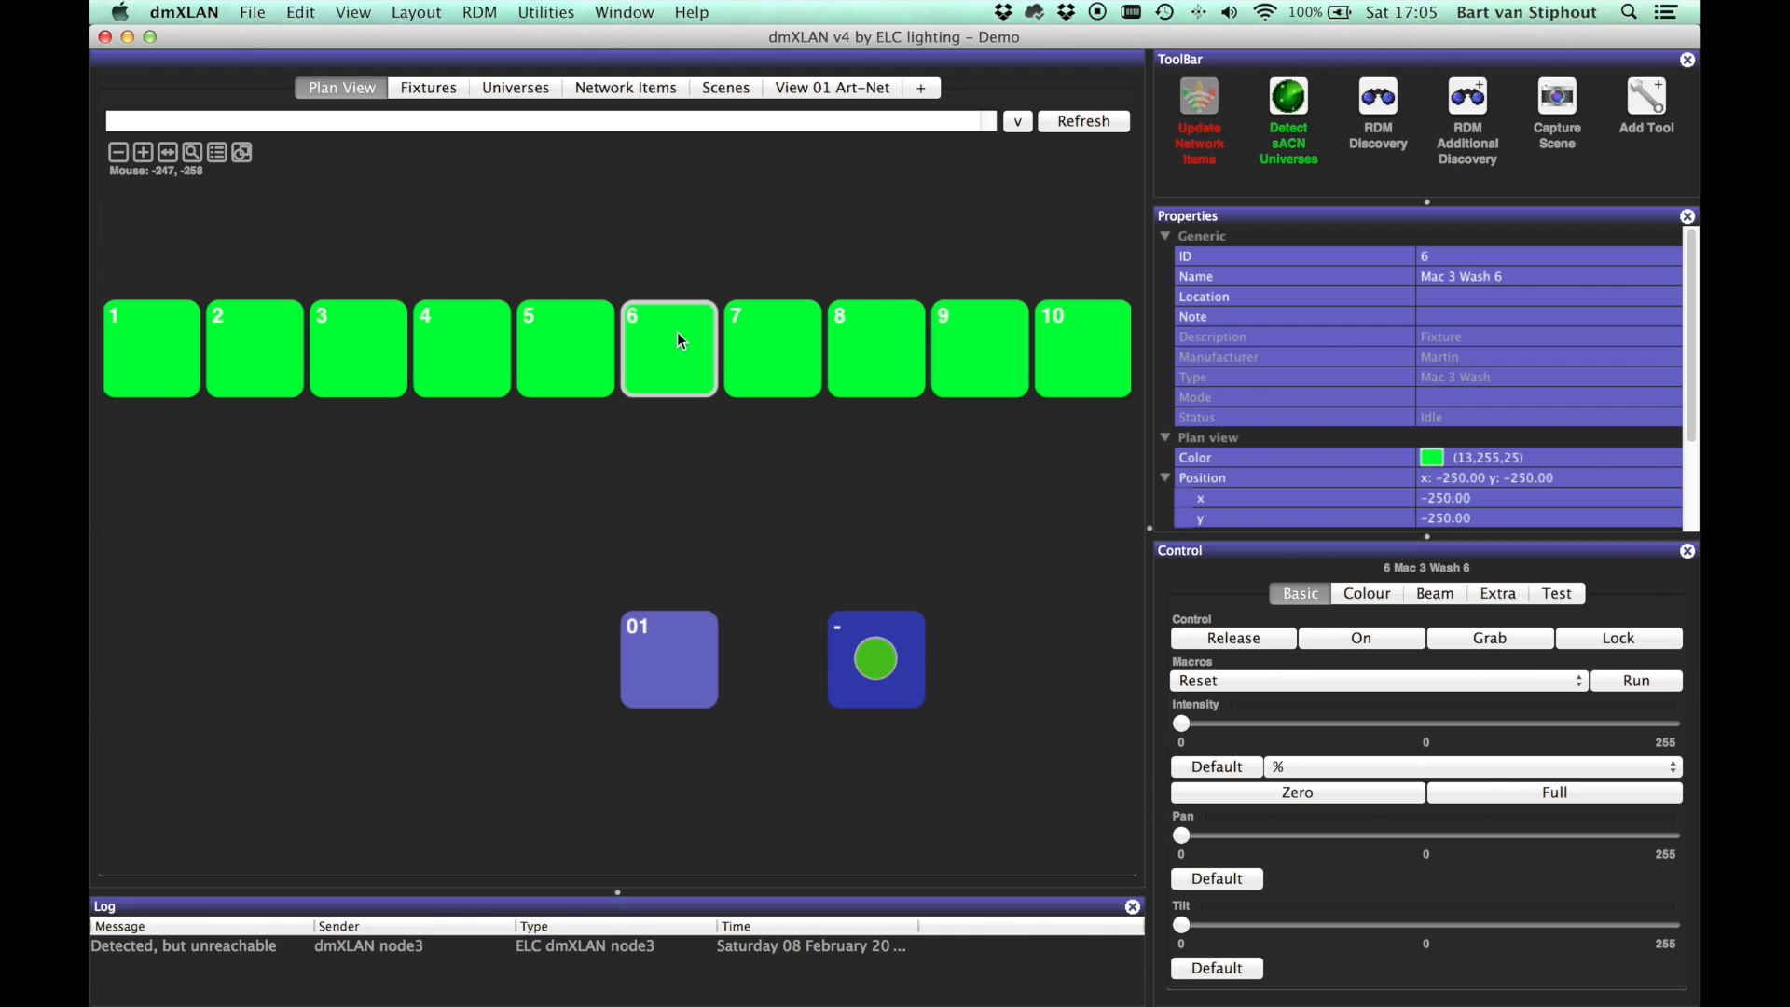
{"action": "left_click", "coordinate": [1372, 641]}
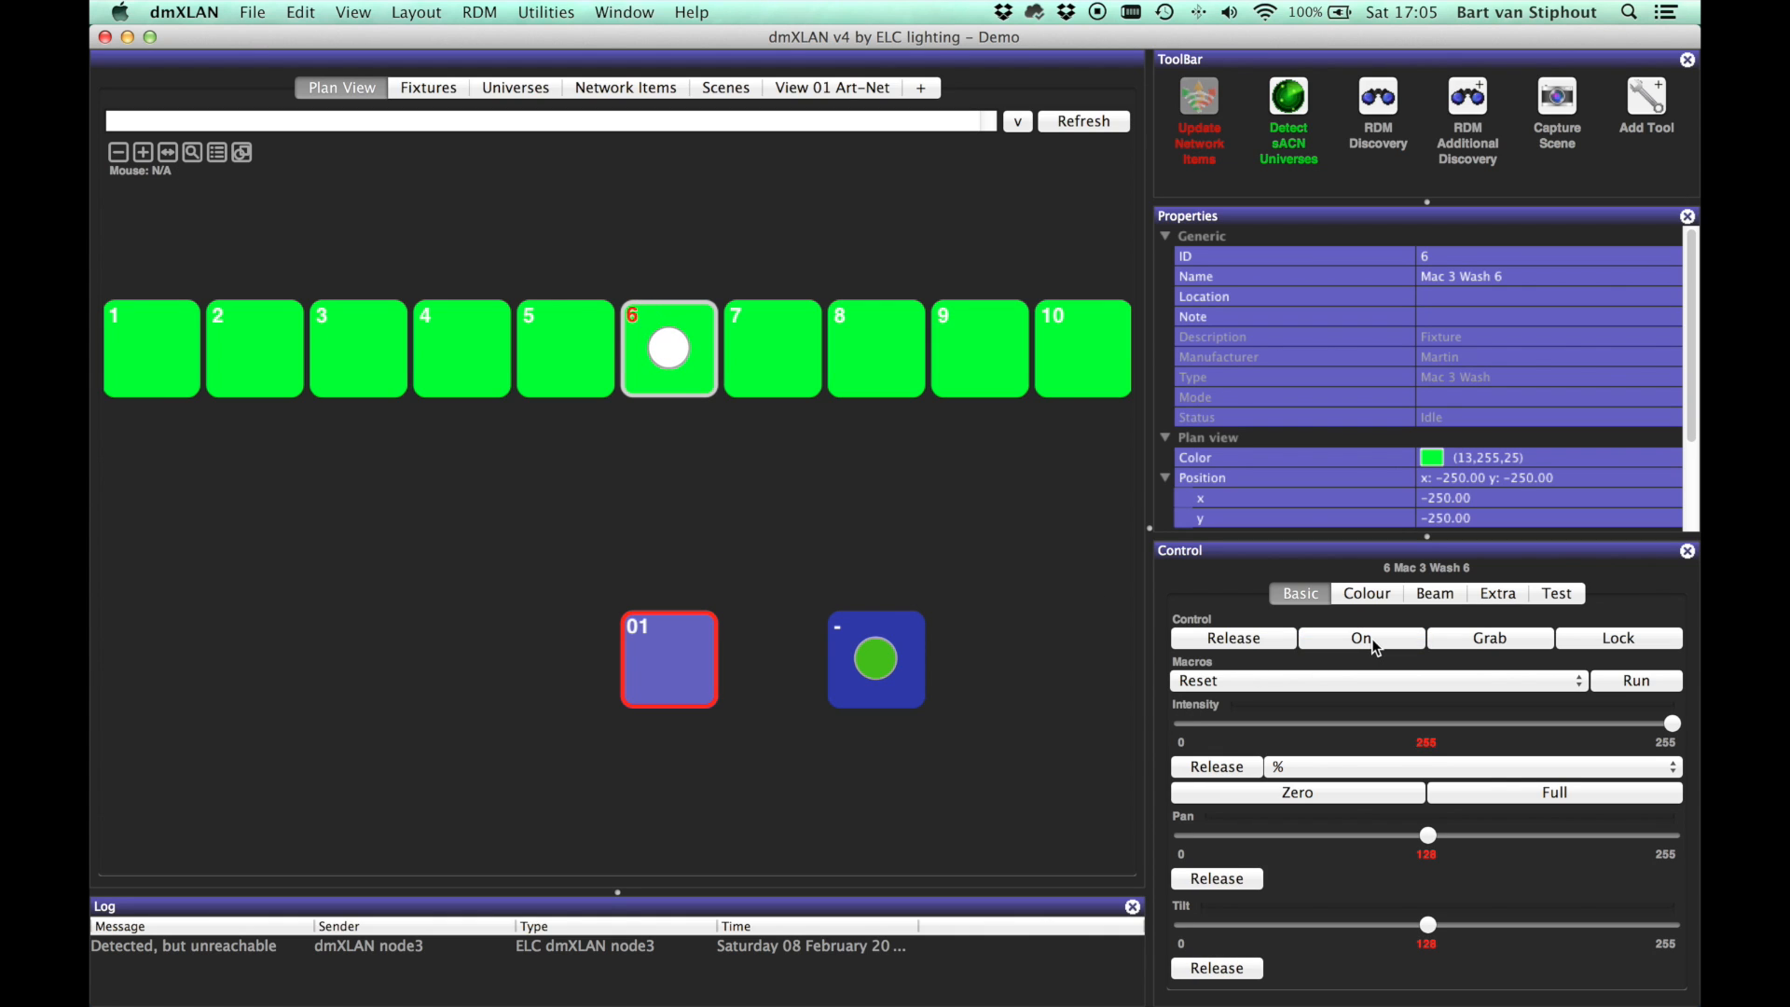
{"action": "left_click", "coordinate": [1248, 637]}
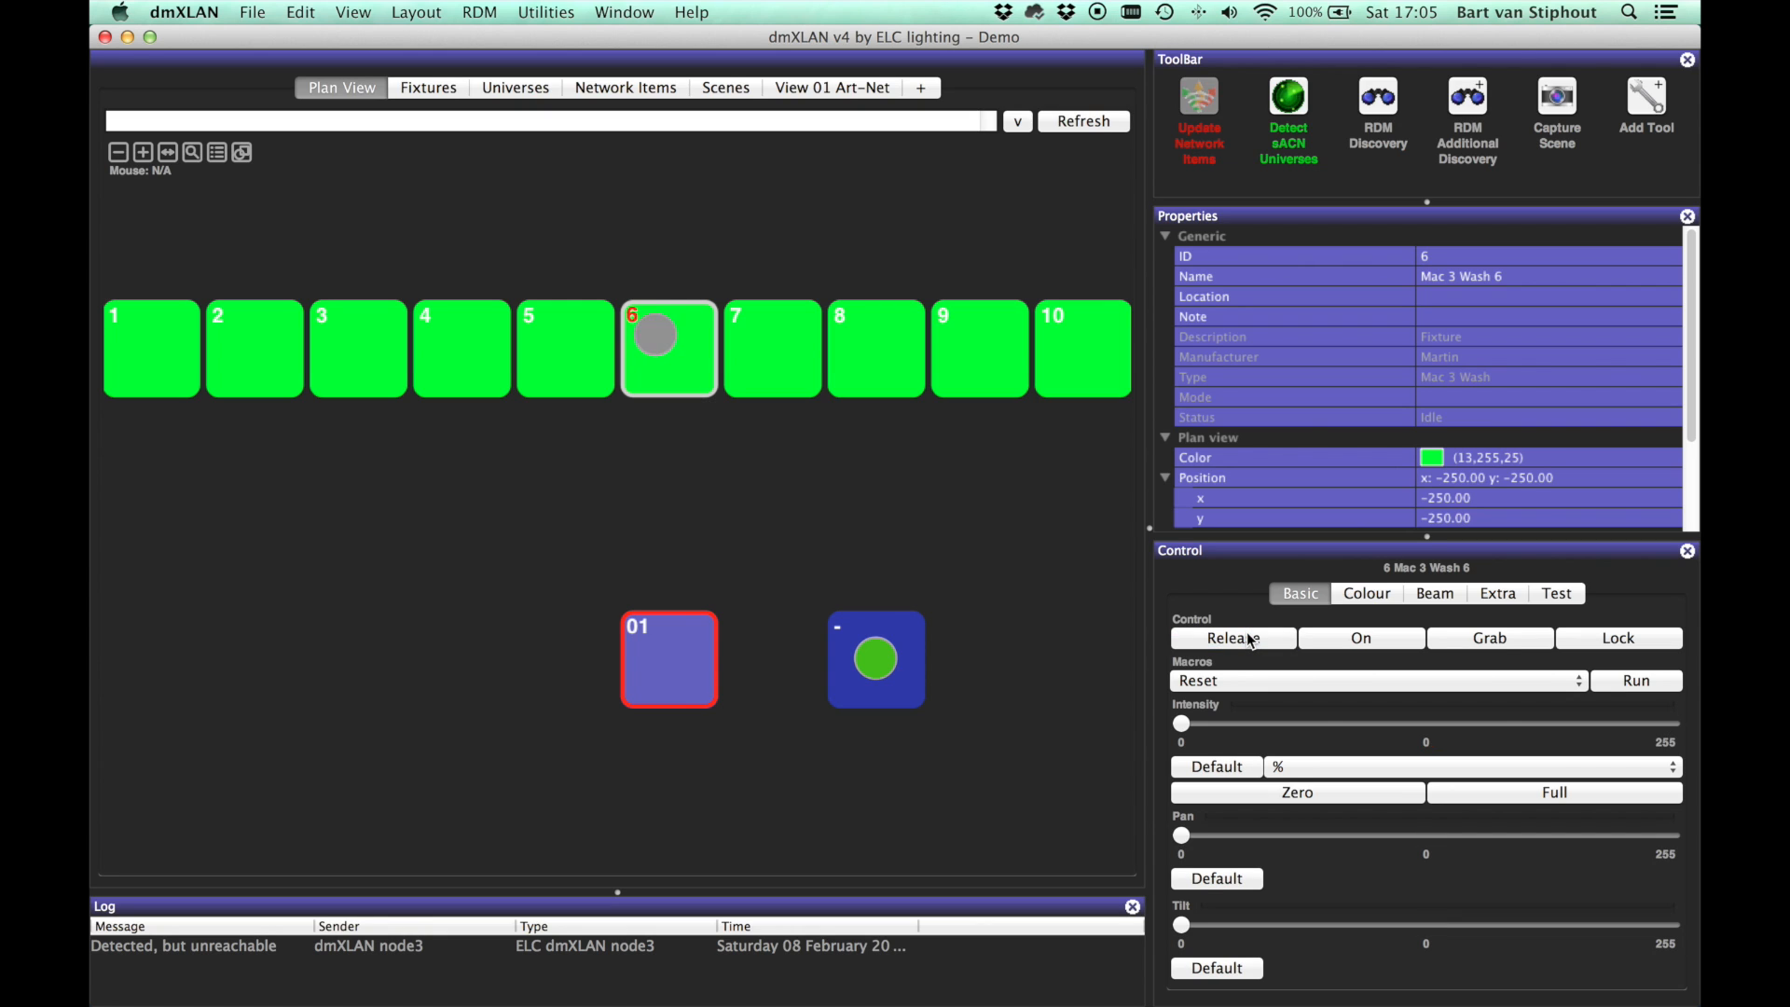
{"action": "left_click", "coordinate": [1341, 638]}
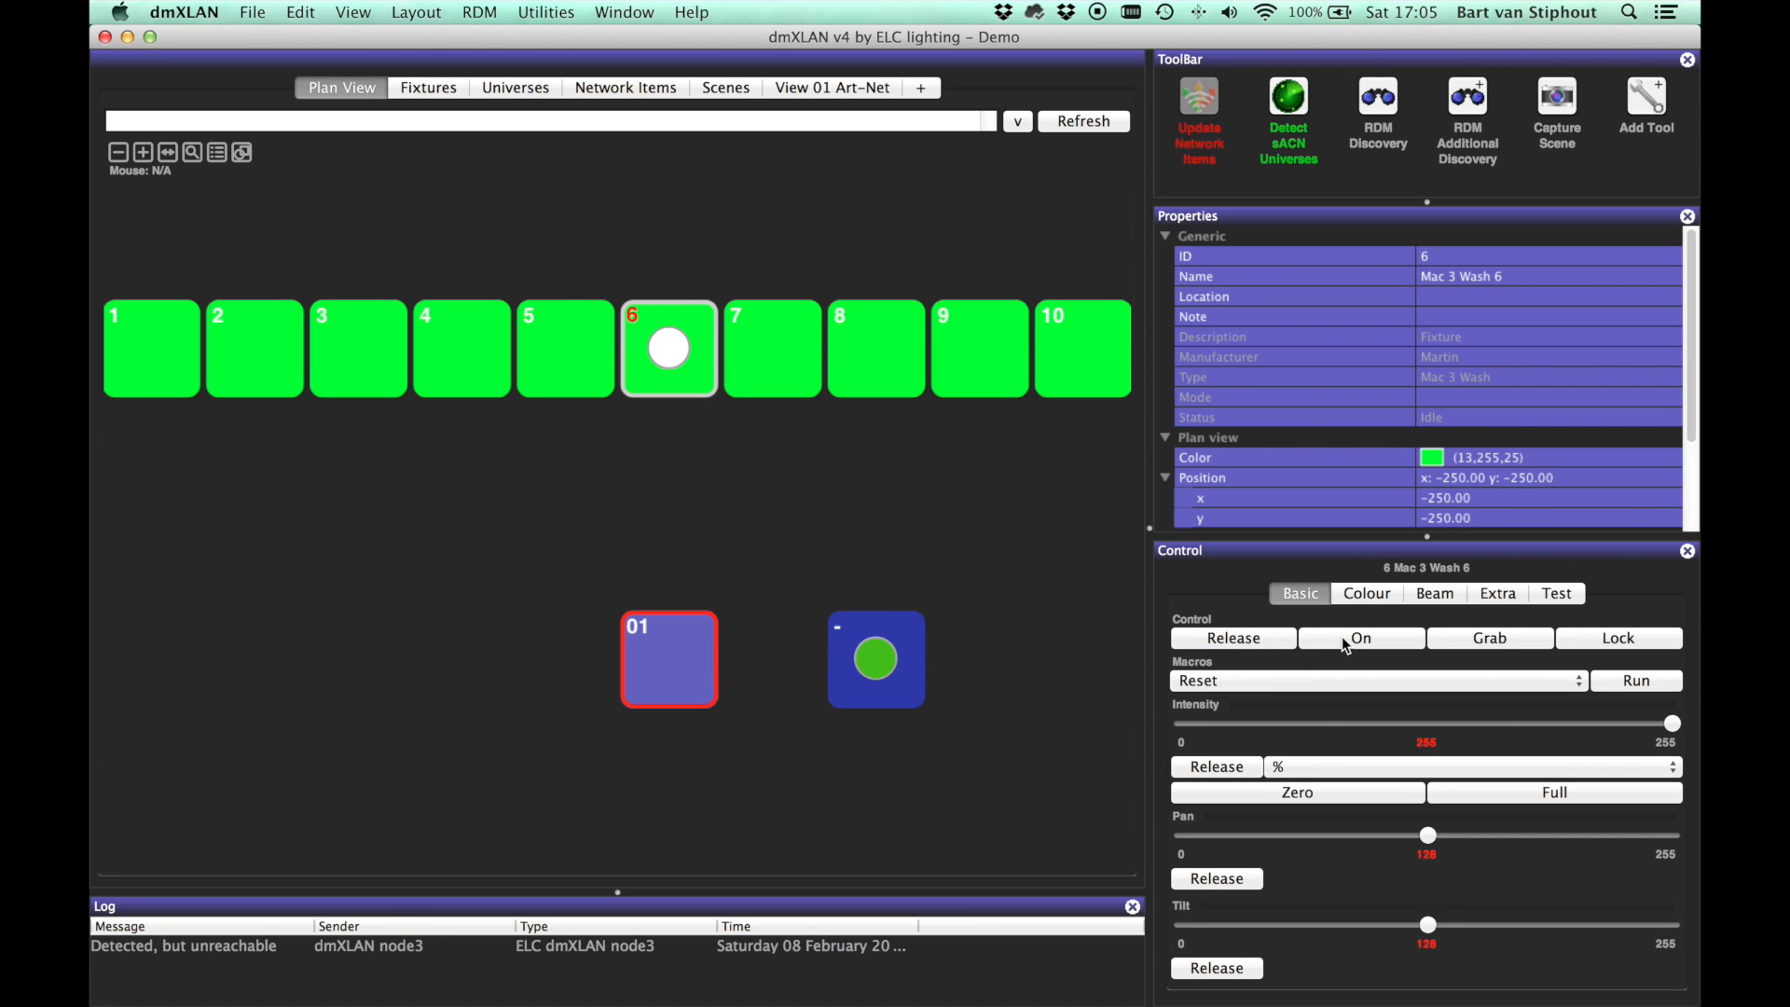
{"action": "left_click", "coordinate": [1272, 639]}
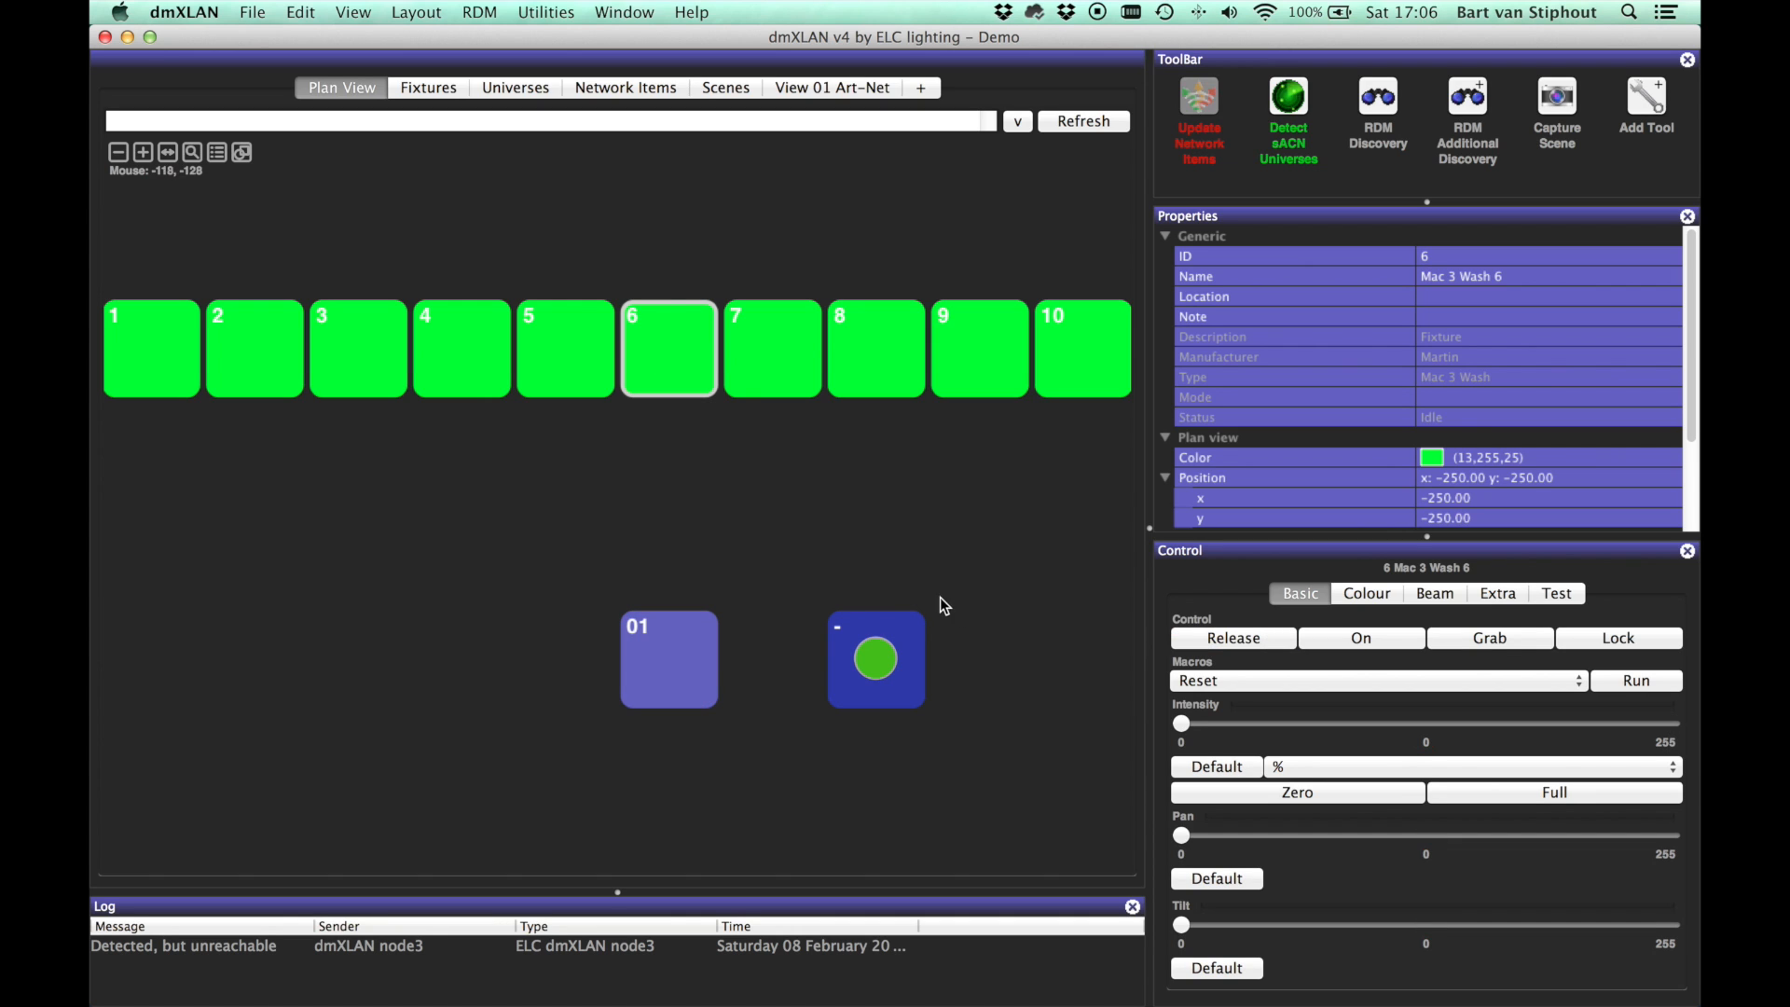
{"action": "key", "text": "super+comma"}
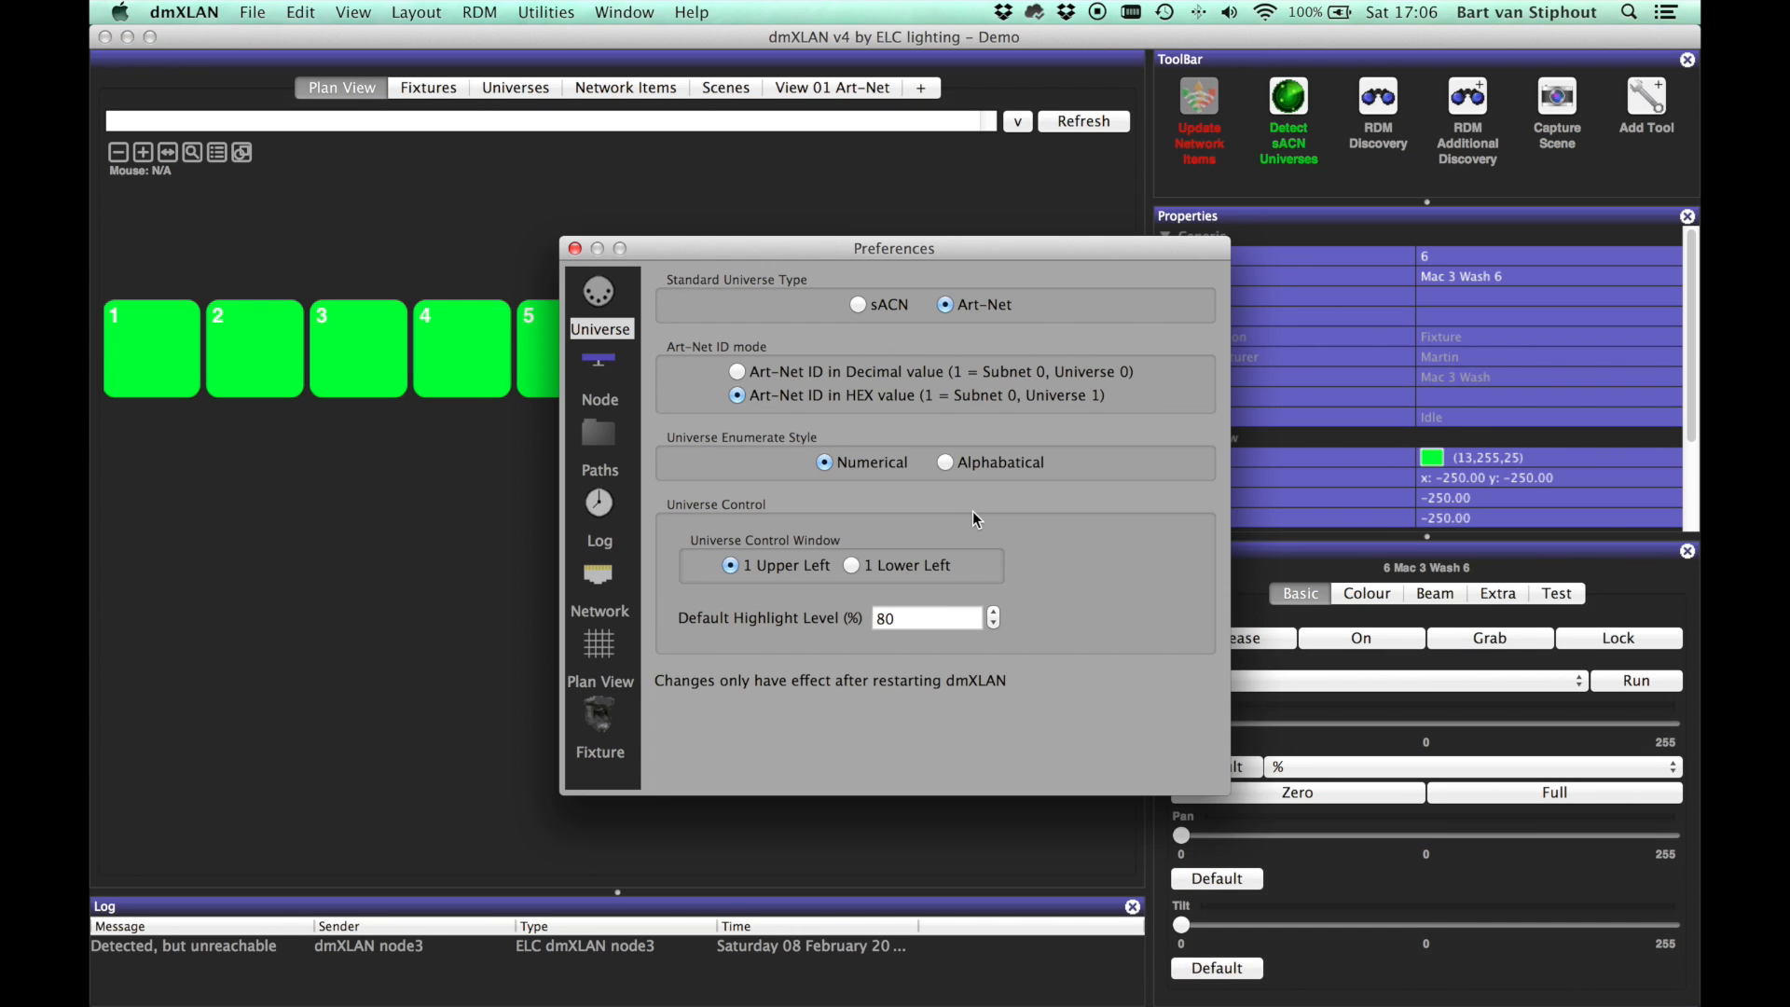
{"action": "left_click", "coordinate": [597, 714]}
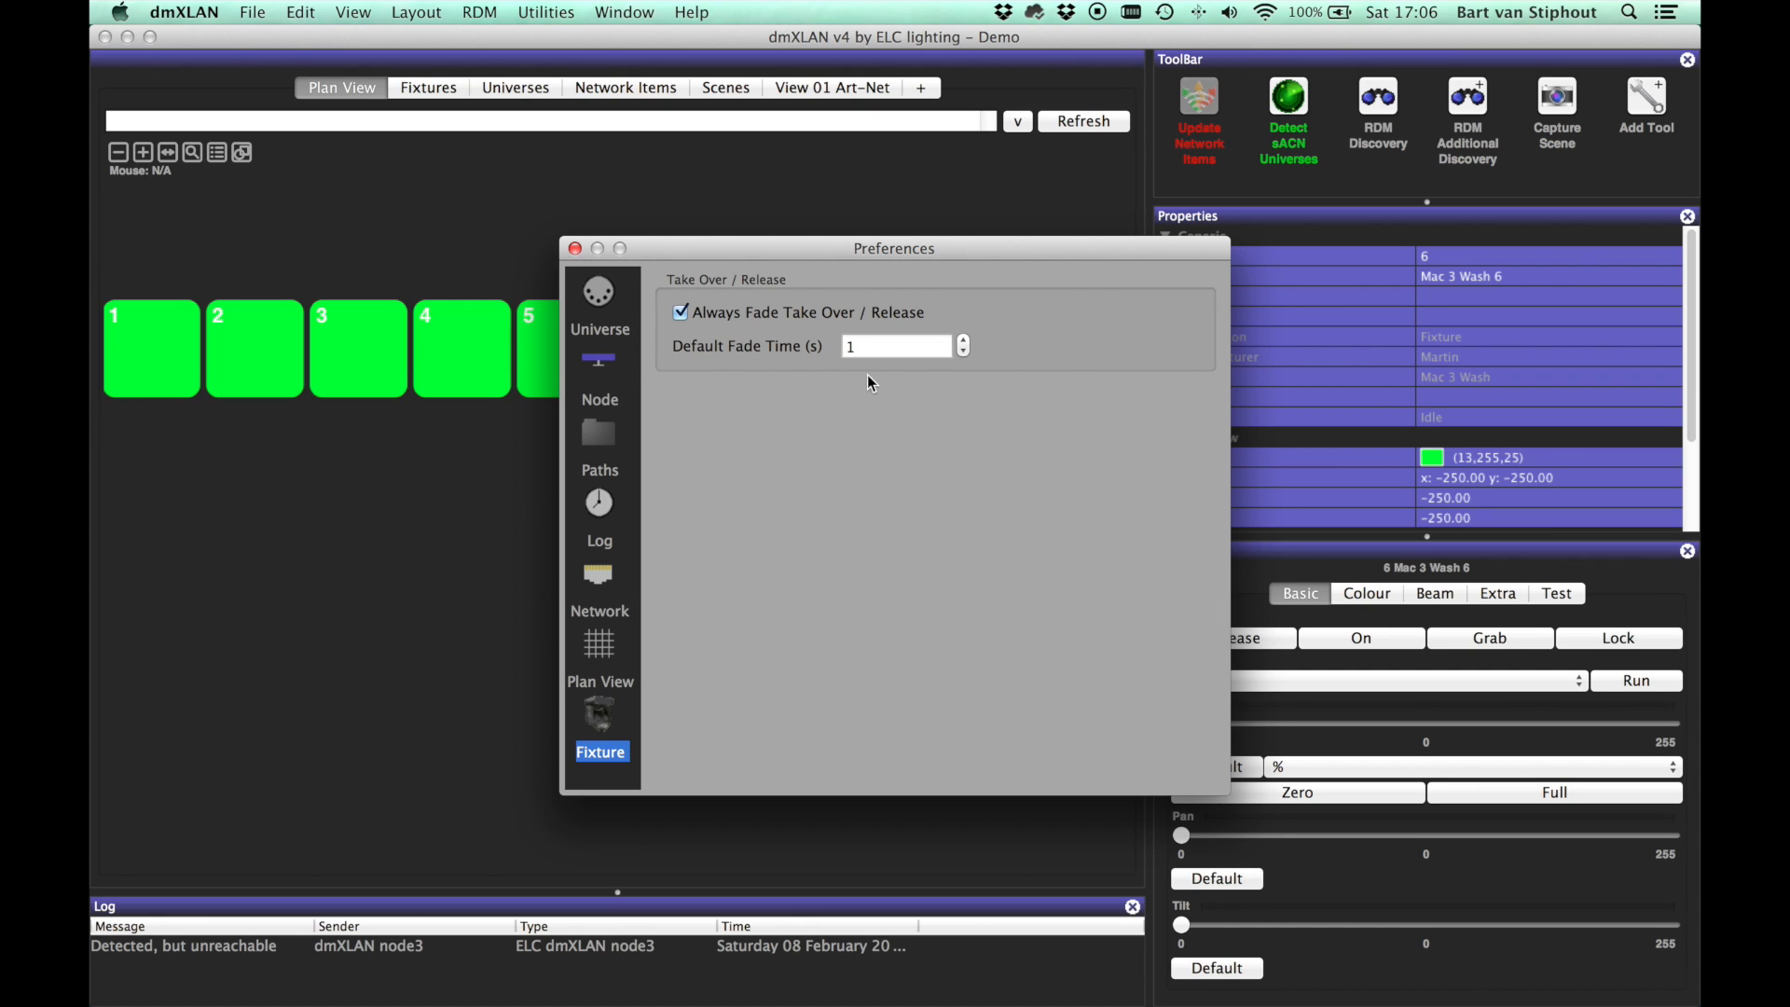
{"action": "left_click", "coordinate": [576, 249]}
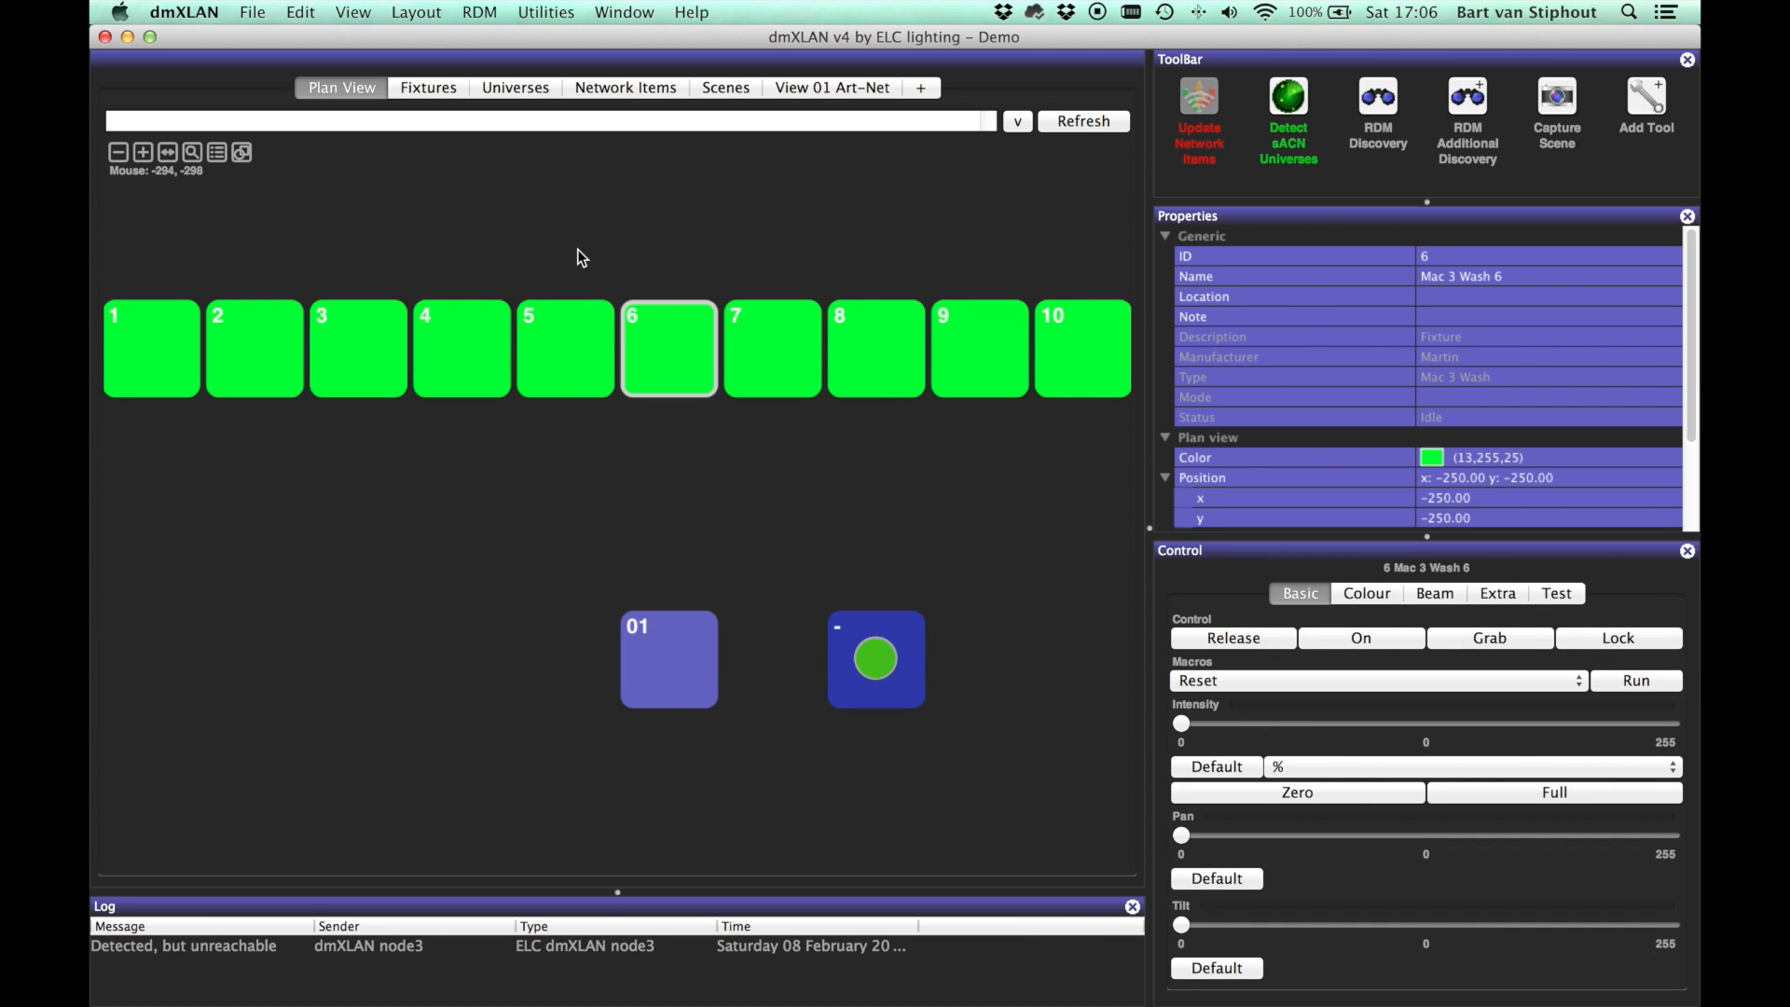
{"action": "key", "text": "super+f"}
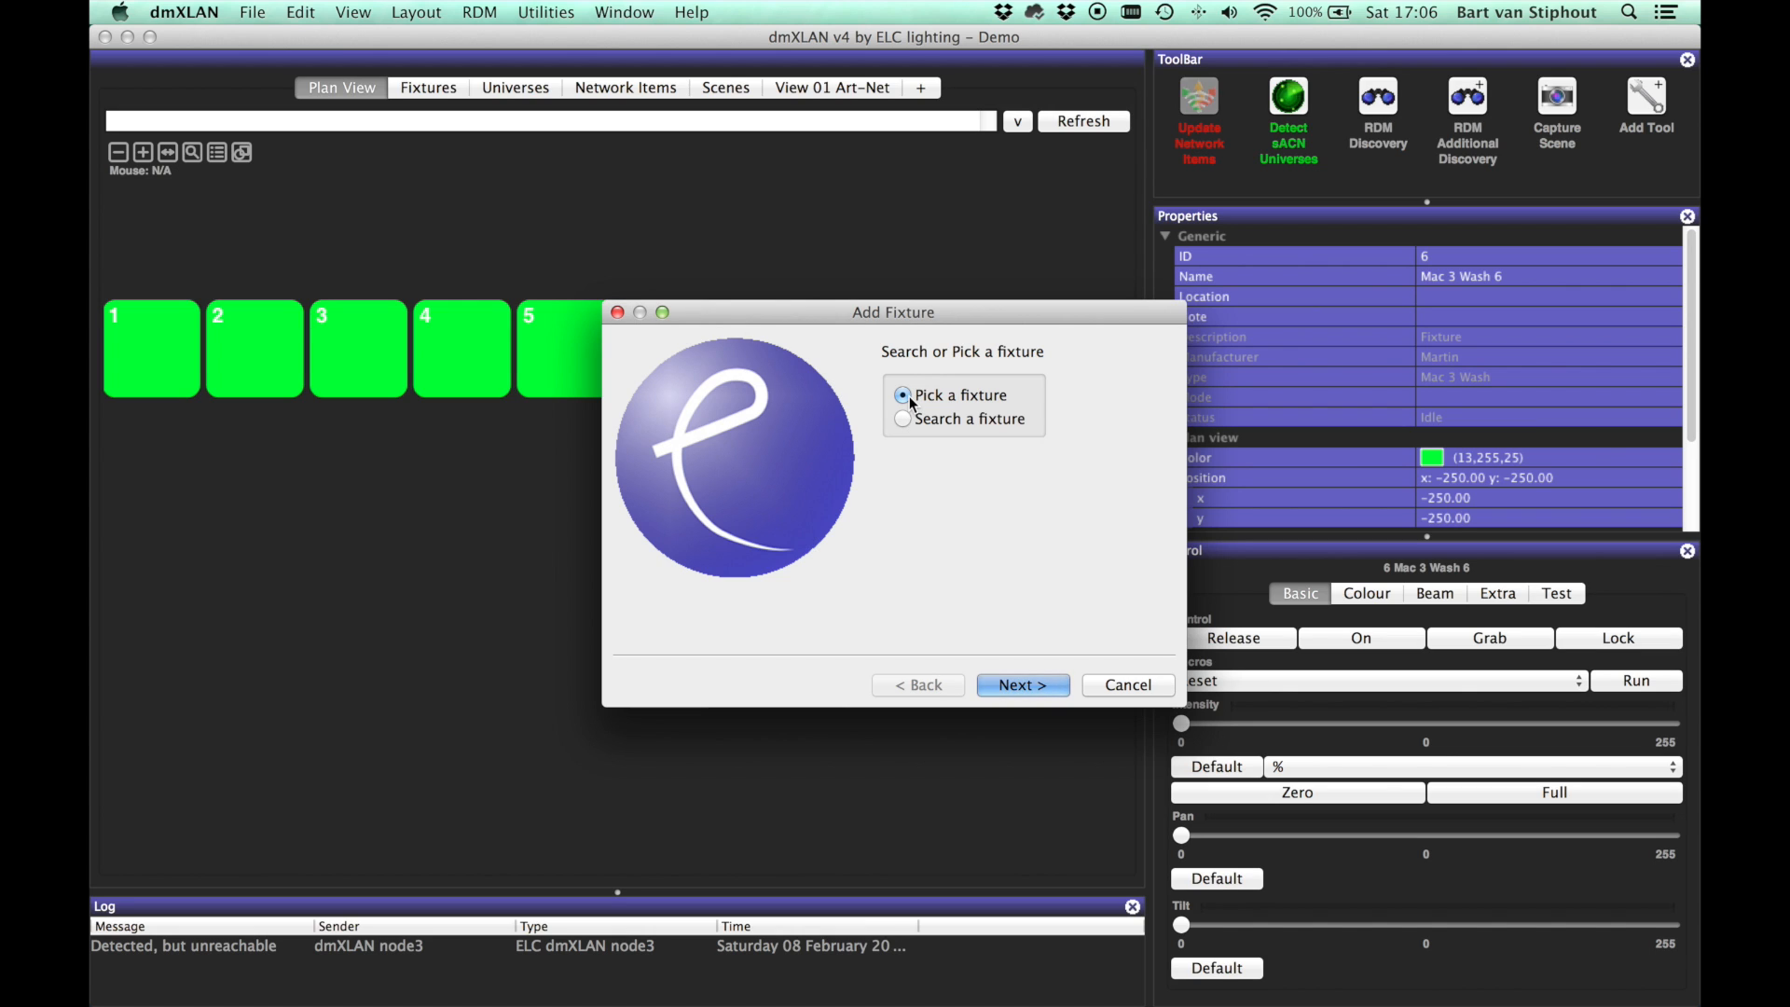
Step: Search the fixture library for 'VL3000' and pick the Vari Lite VL3000 Wash
{"action": "key", "text": "Return"}
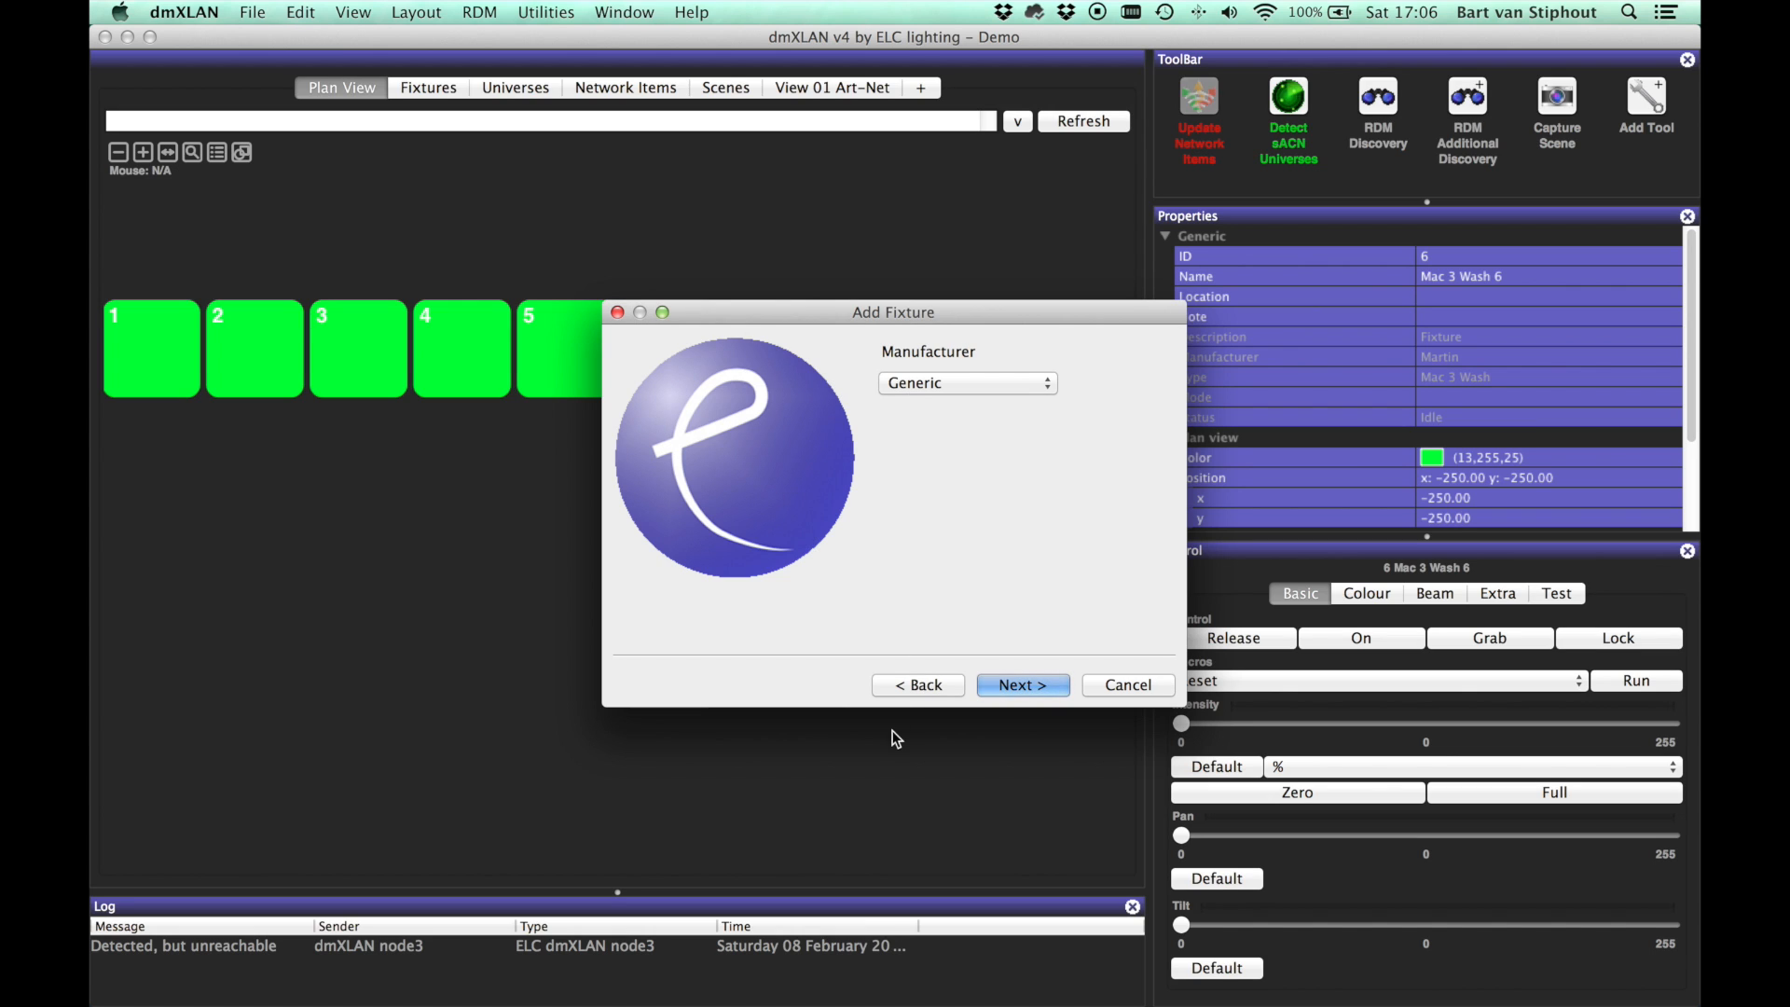
{"action": "left_click", "coordinate": [915, 683]}
{"action": "left_click", "coordinate": [947, 418]}
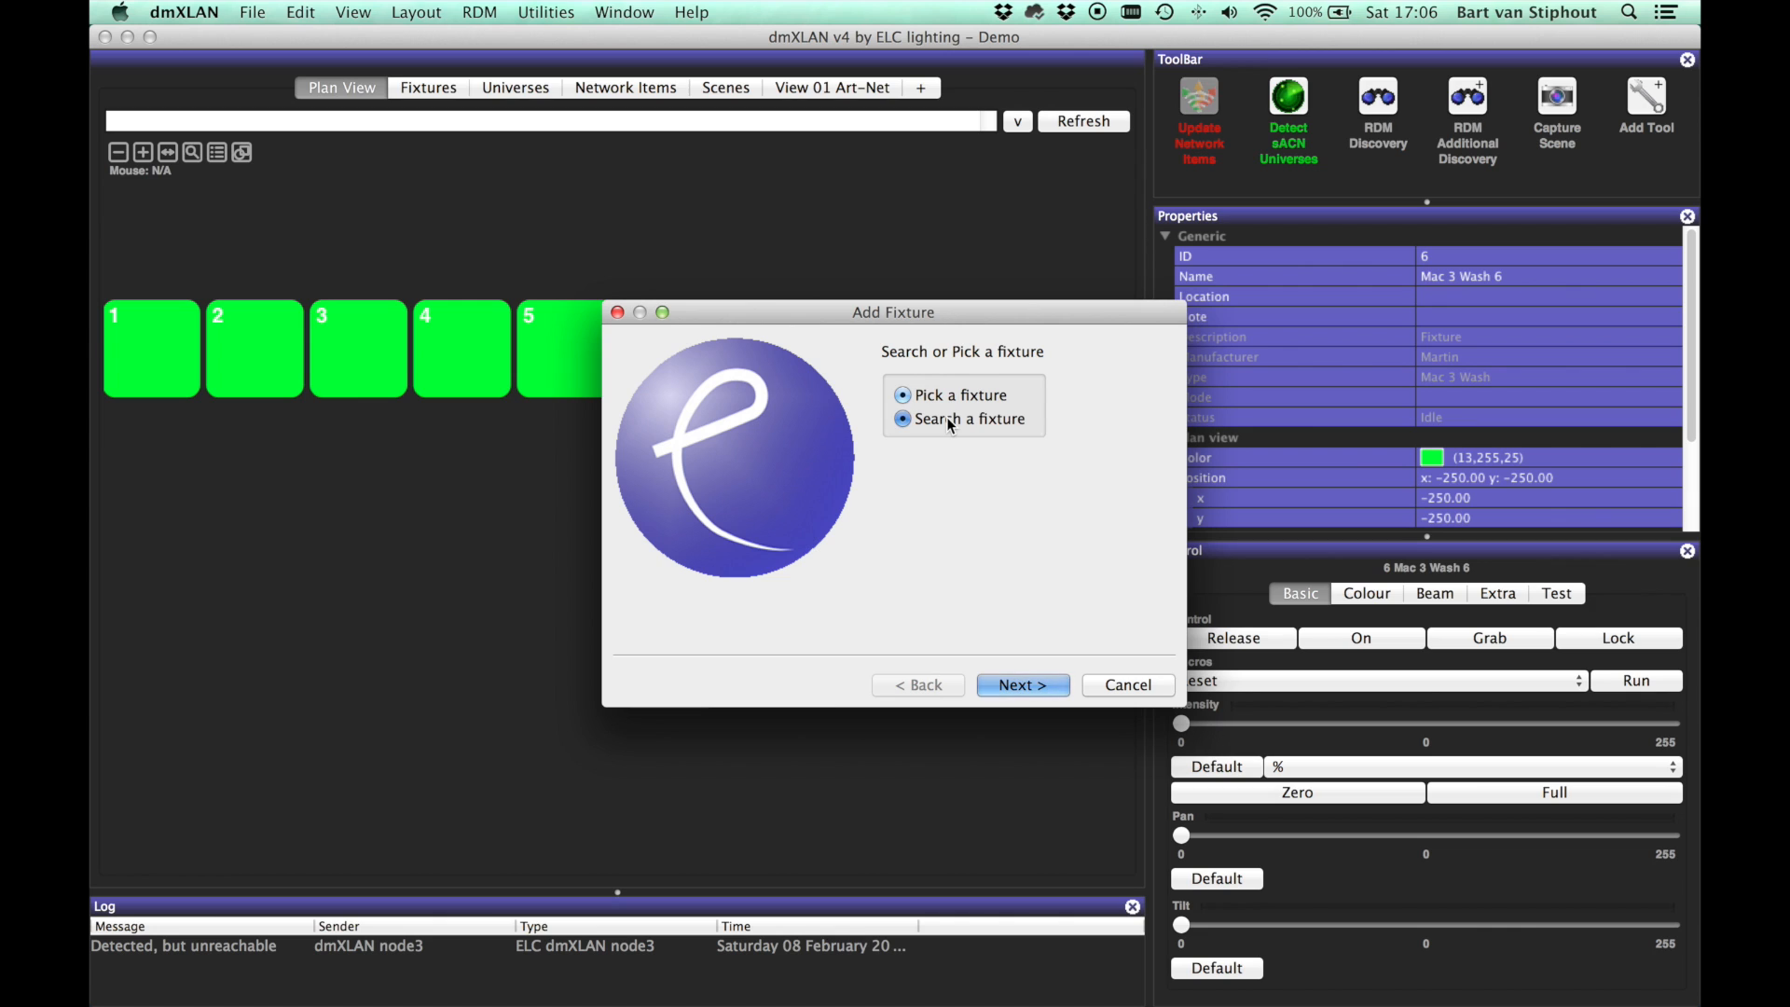
{"action": "left_click", "coordinate": [1001, 685]}
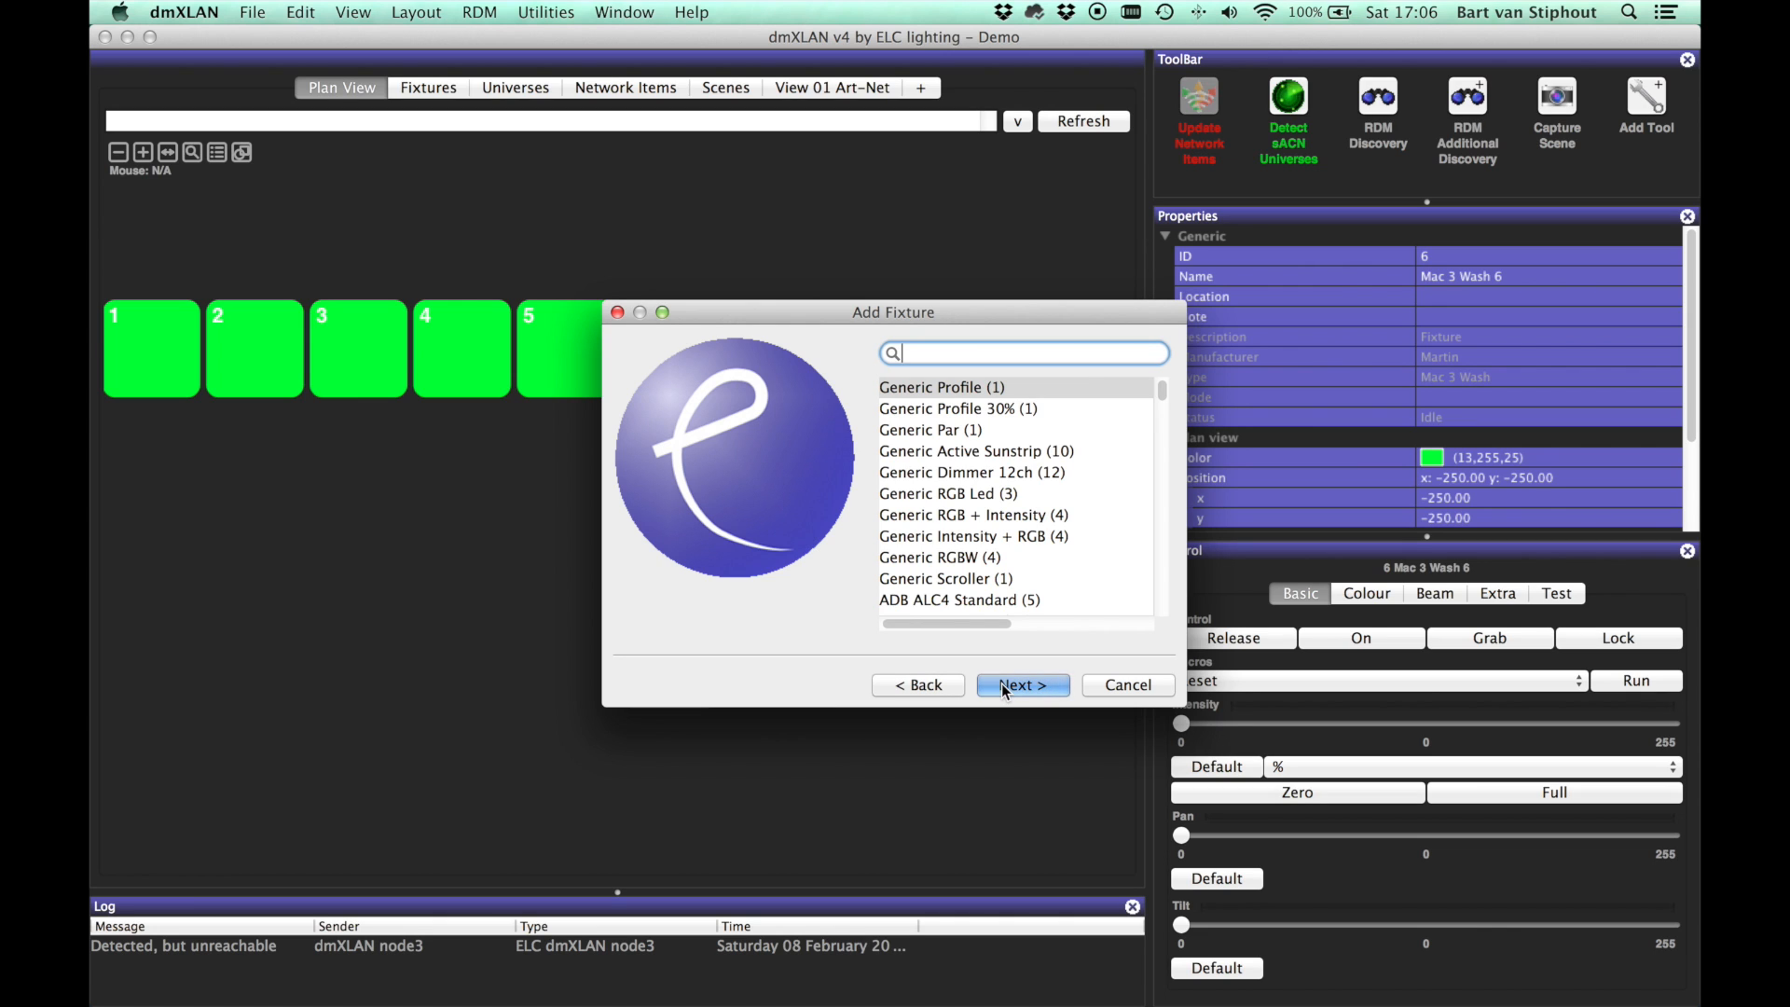
{"action": "type", "text": "VL"}
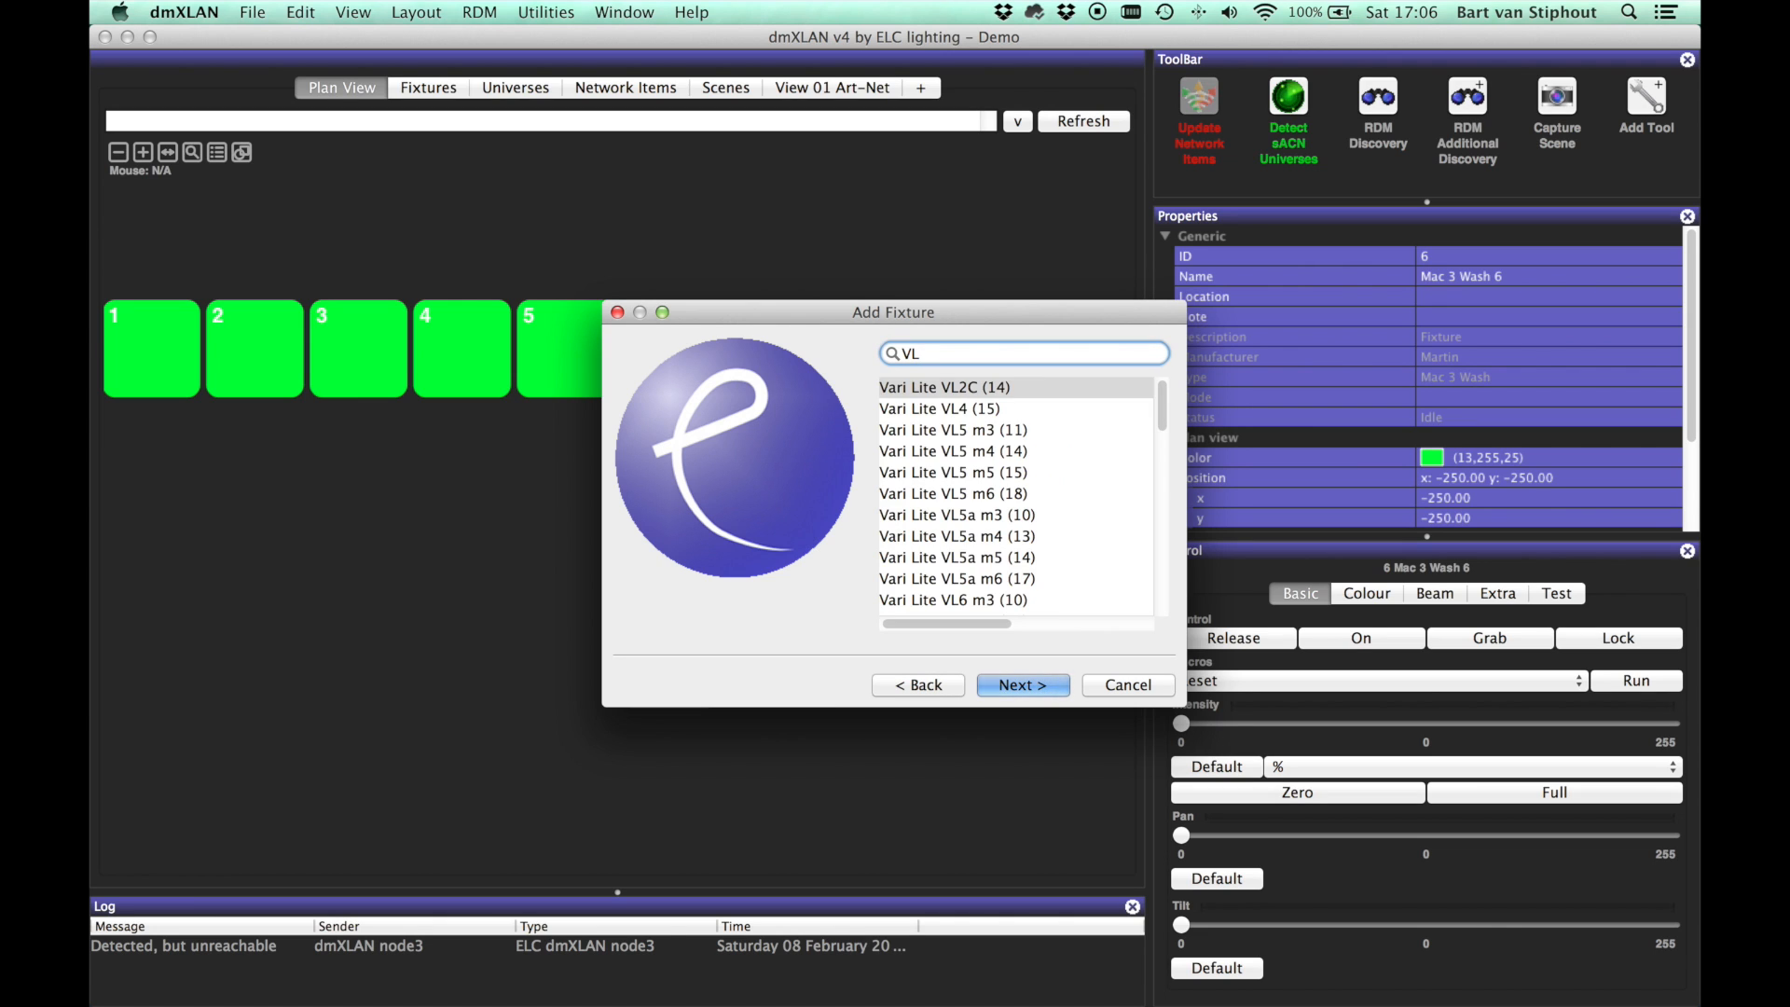
{"action": "type", "text": "3000"}
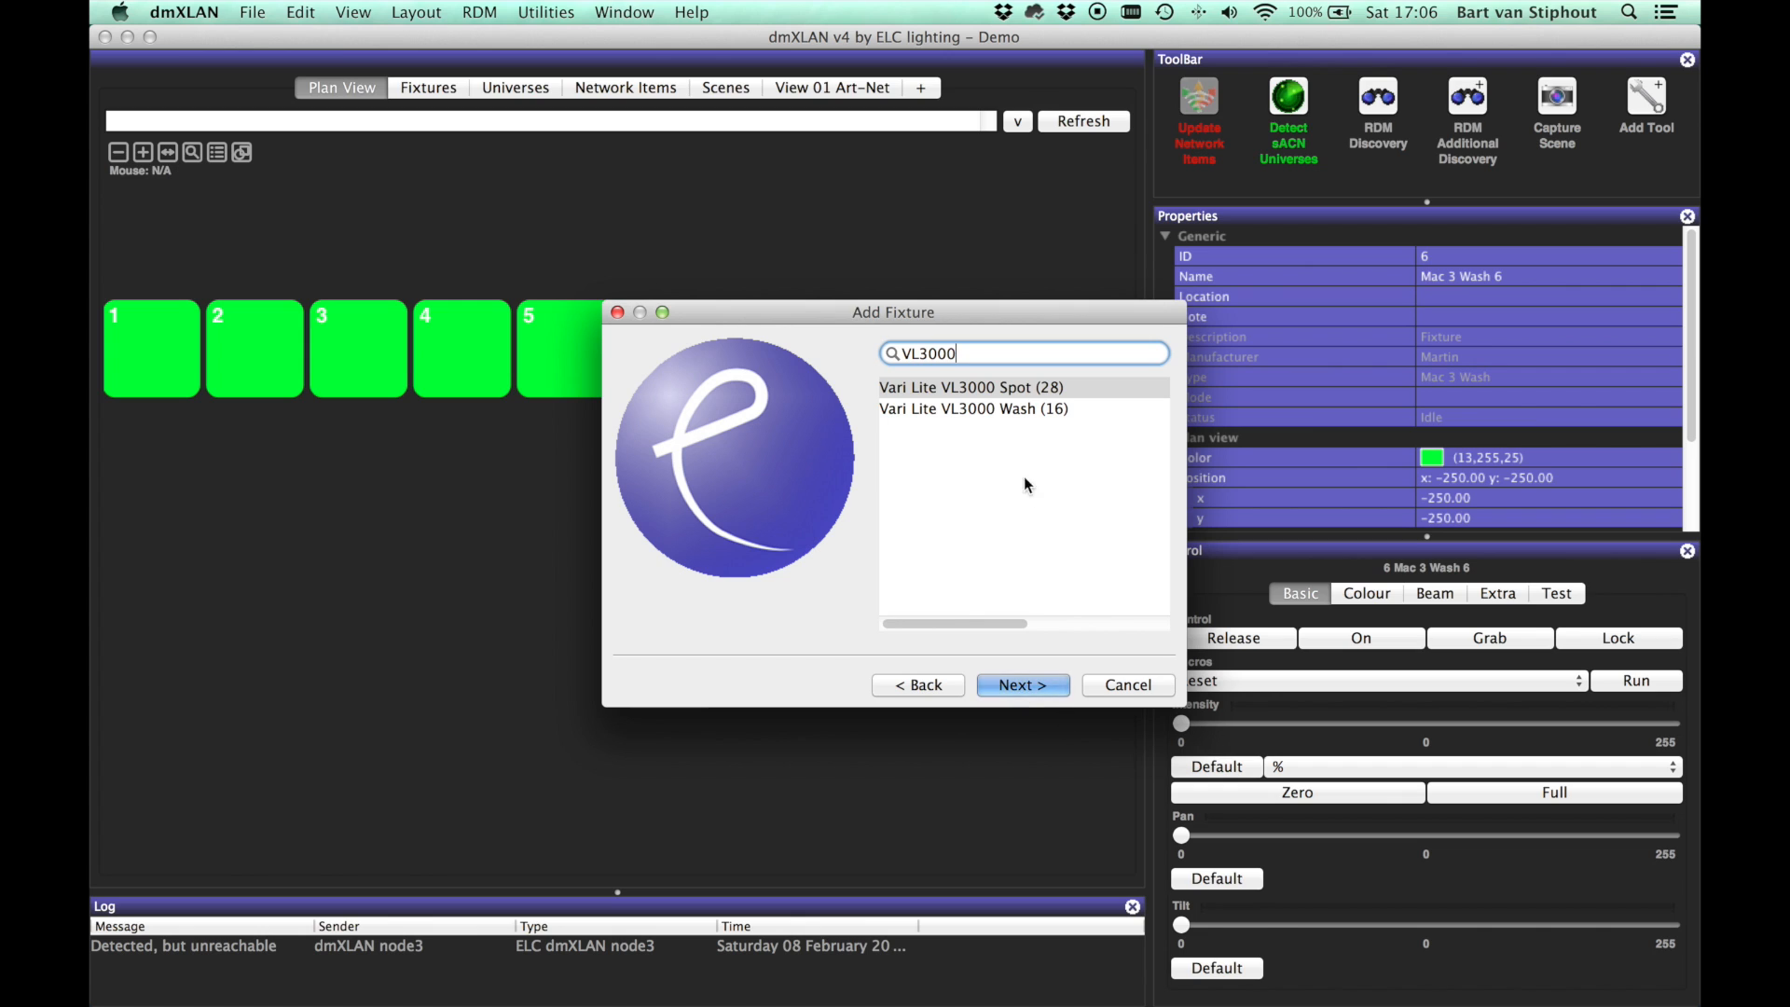
{"action": "left_click", "coordinate": [1000, 406]}
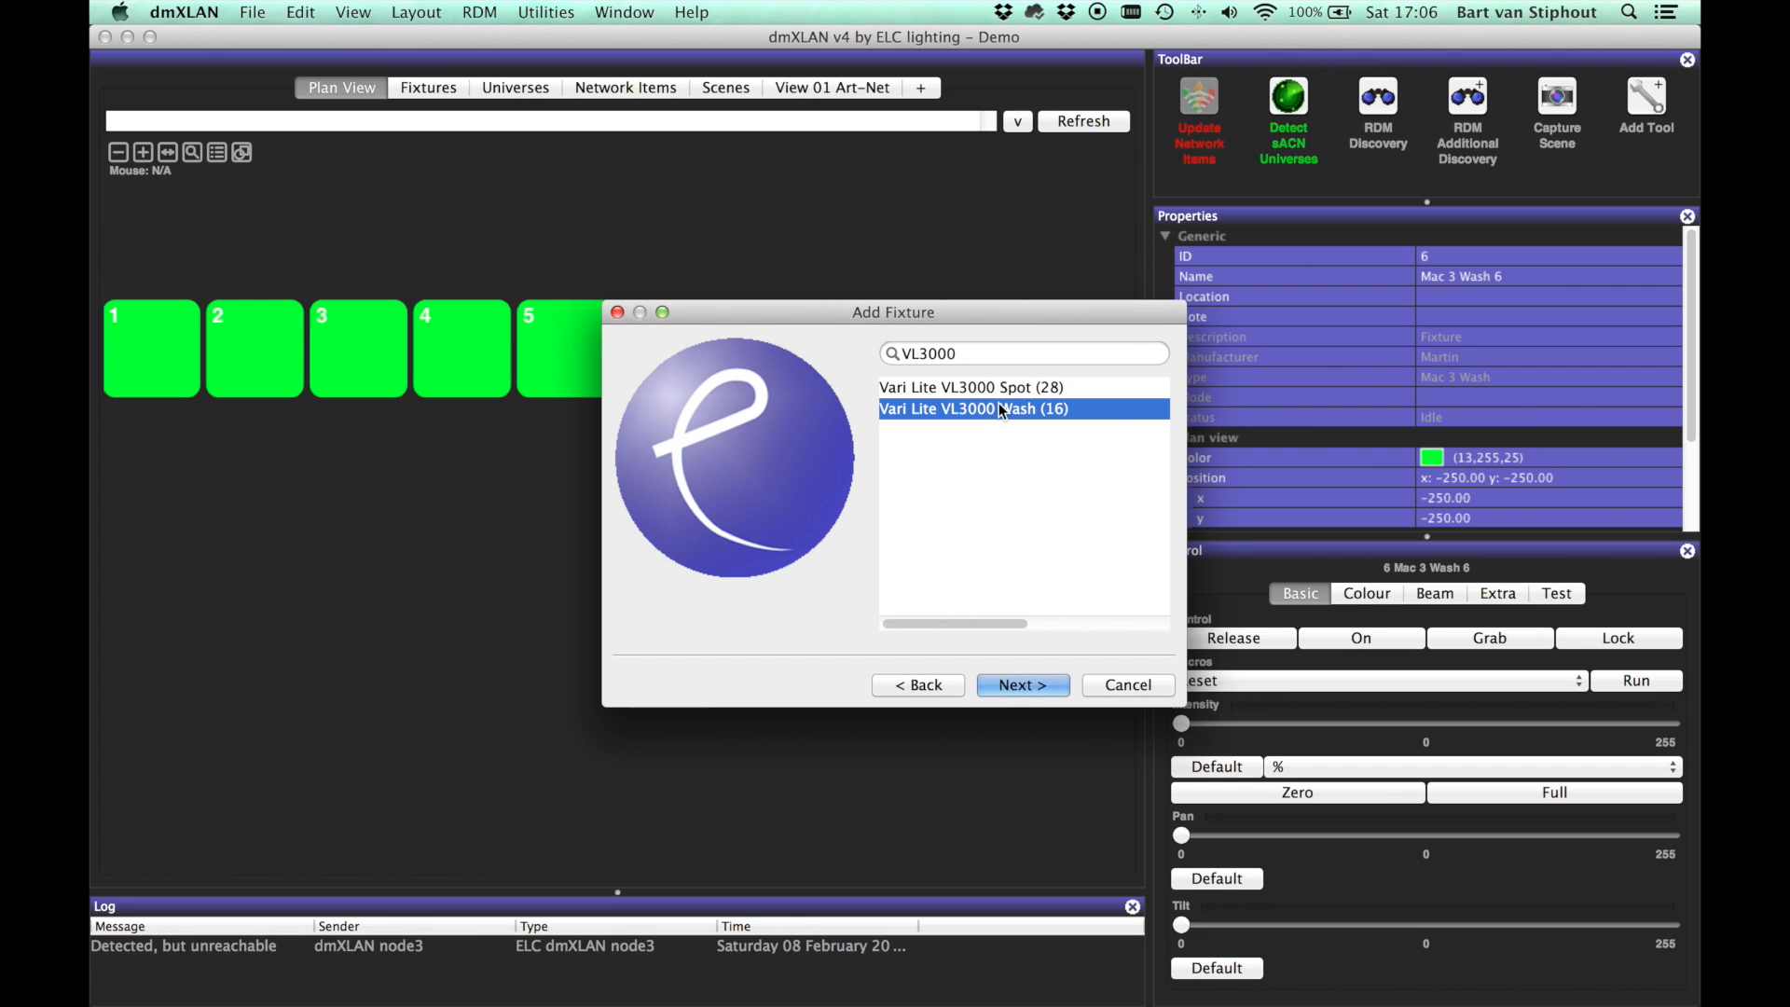
Step: Cancel the Add Fixture wizard at the naming page and show the Network Items list
{"action": "left_click", "coordinate": [1018, 685]}
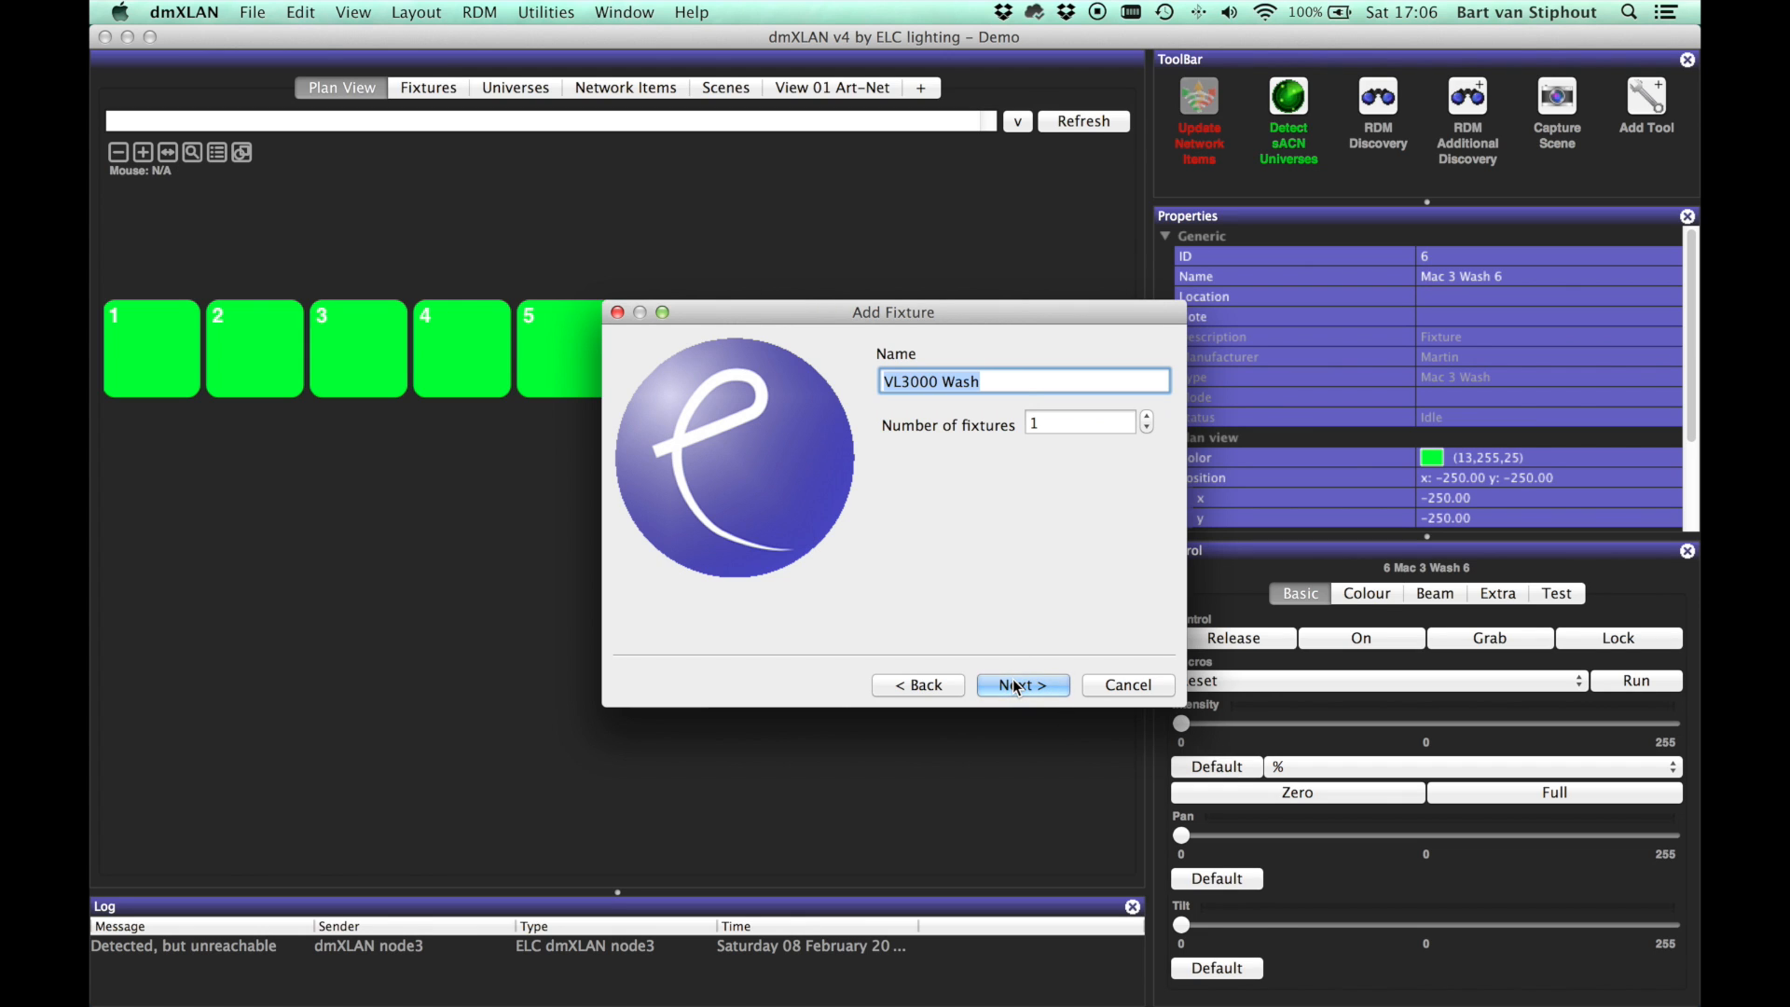
{"action": "left_click", "coordinate": [1127, 685]}
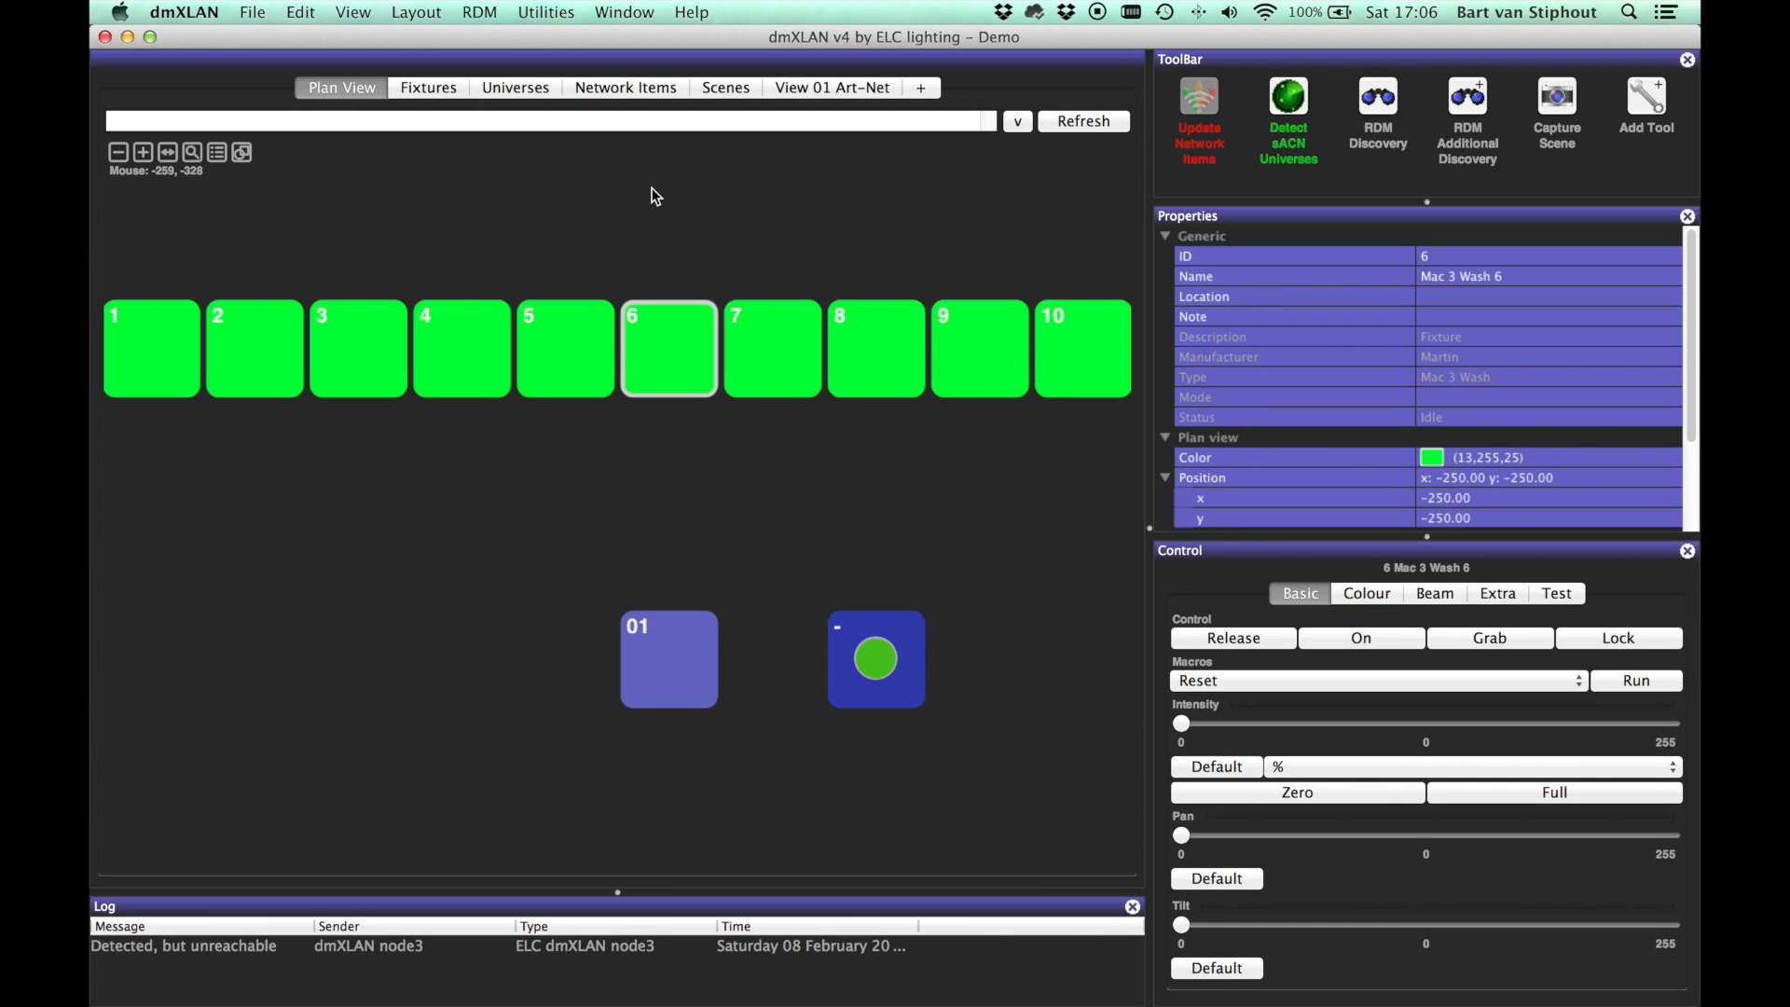
{"action": "left_click", "coordinate": [613, 88]}
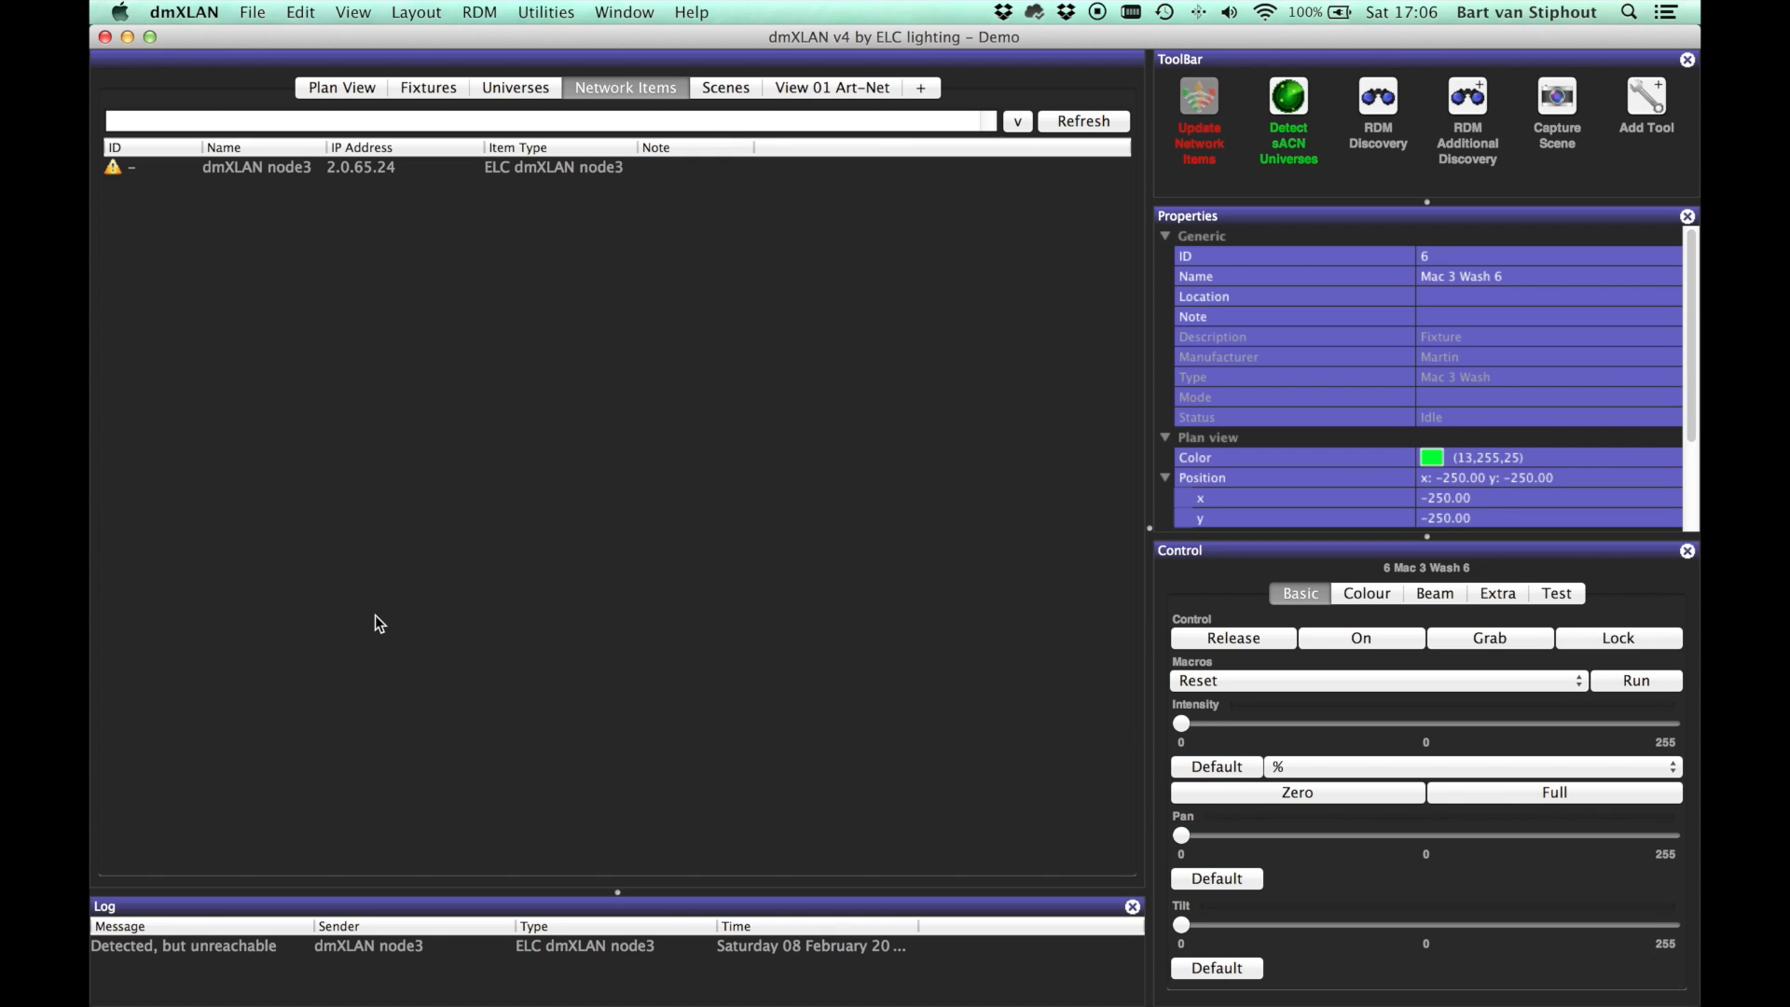
Step: Open the File menu to view Download Fixture Library and the patch and layout import commands
{"action": "left_click", "coordinate": [253, 7]}
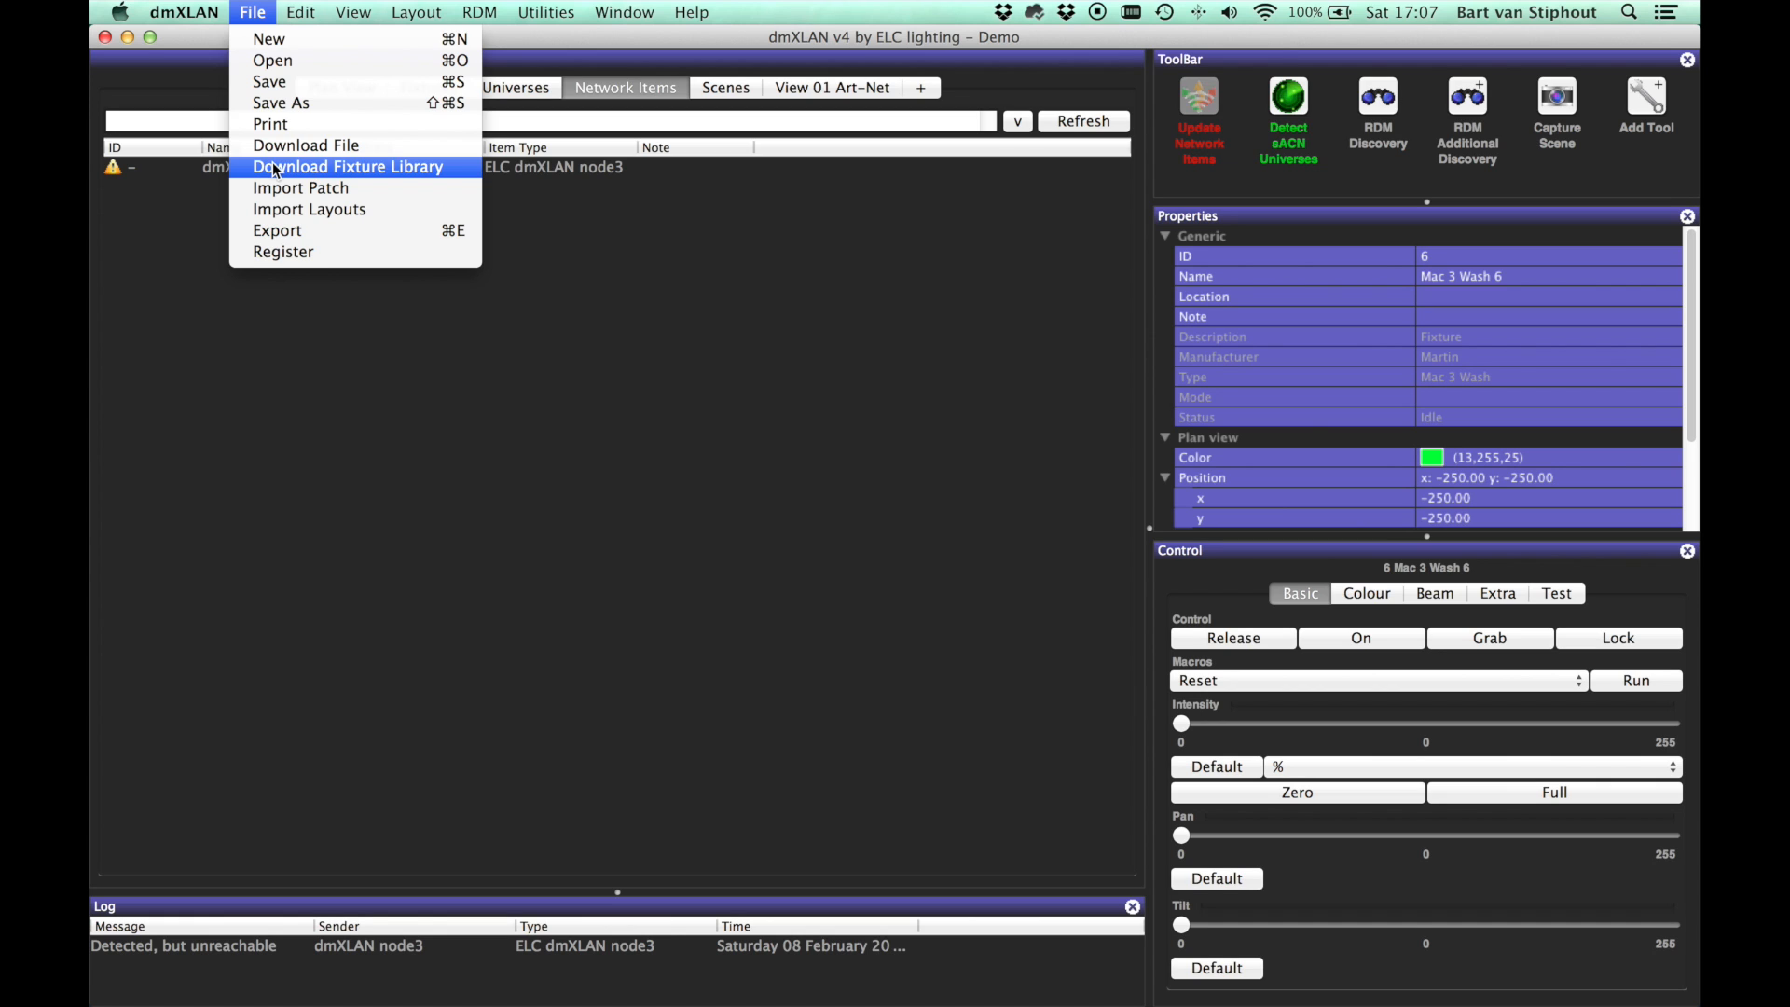
Step: Close the File menu, run Utilities > Check Patch, accept 'patch is ok', and return to Plan View
{"action": "left_click", "coordinate": [300, 355]}
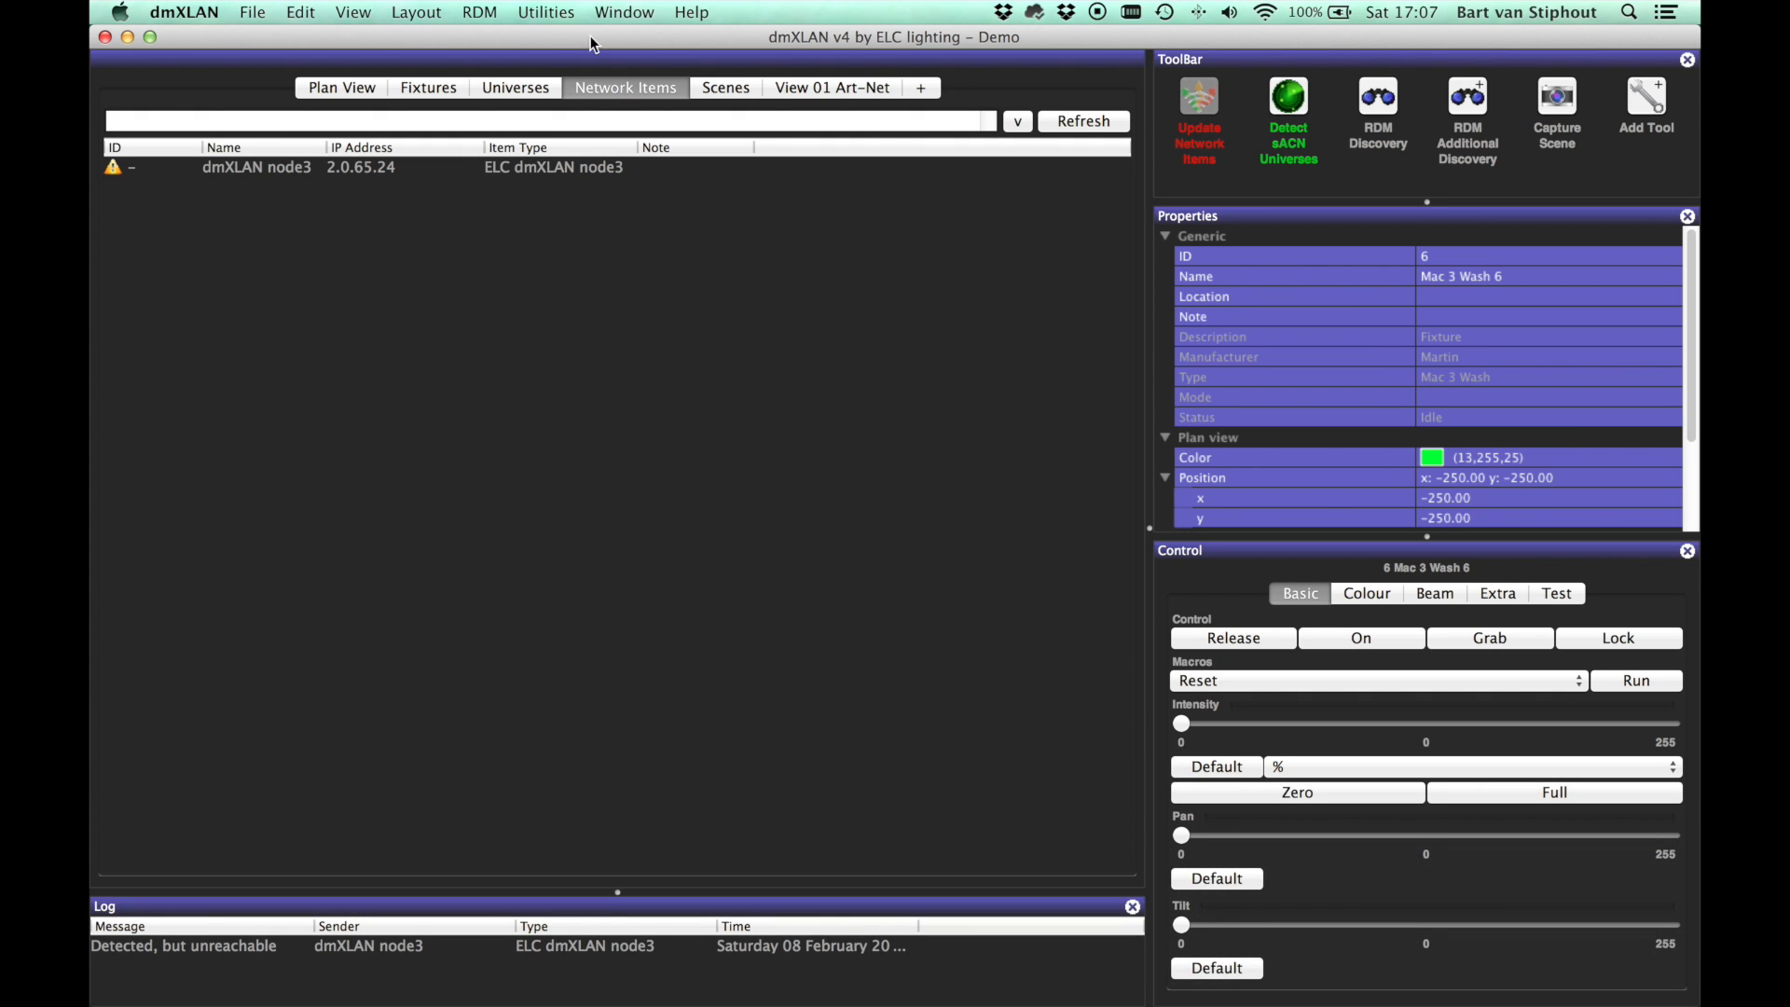
{"action": "left_click", "coordinate": [558, 13]}
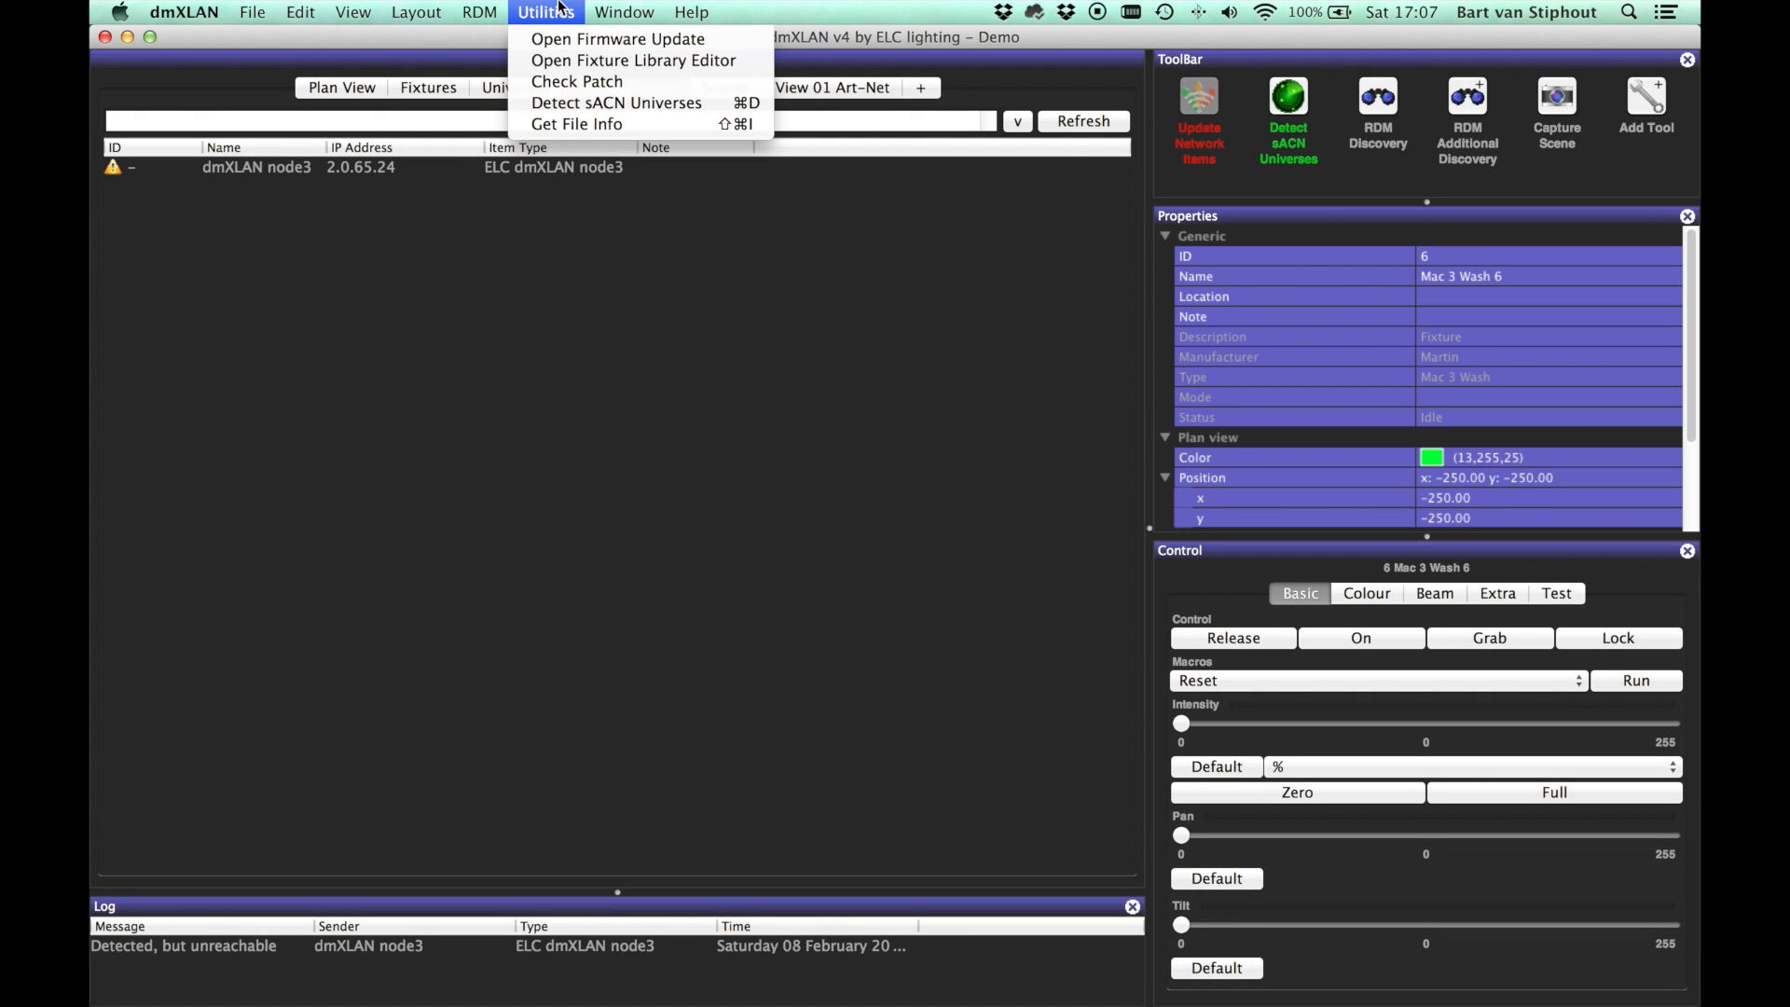
{"action": "left_click", "coordinate": [568, 82]}
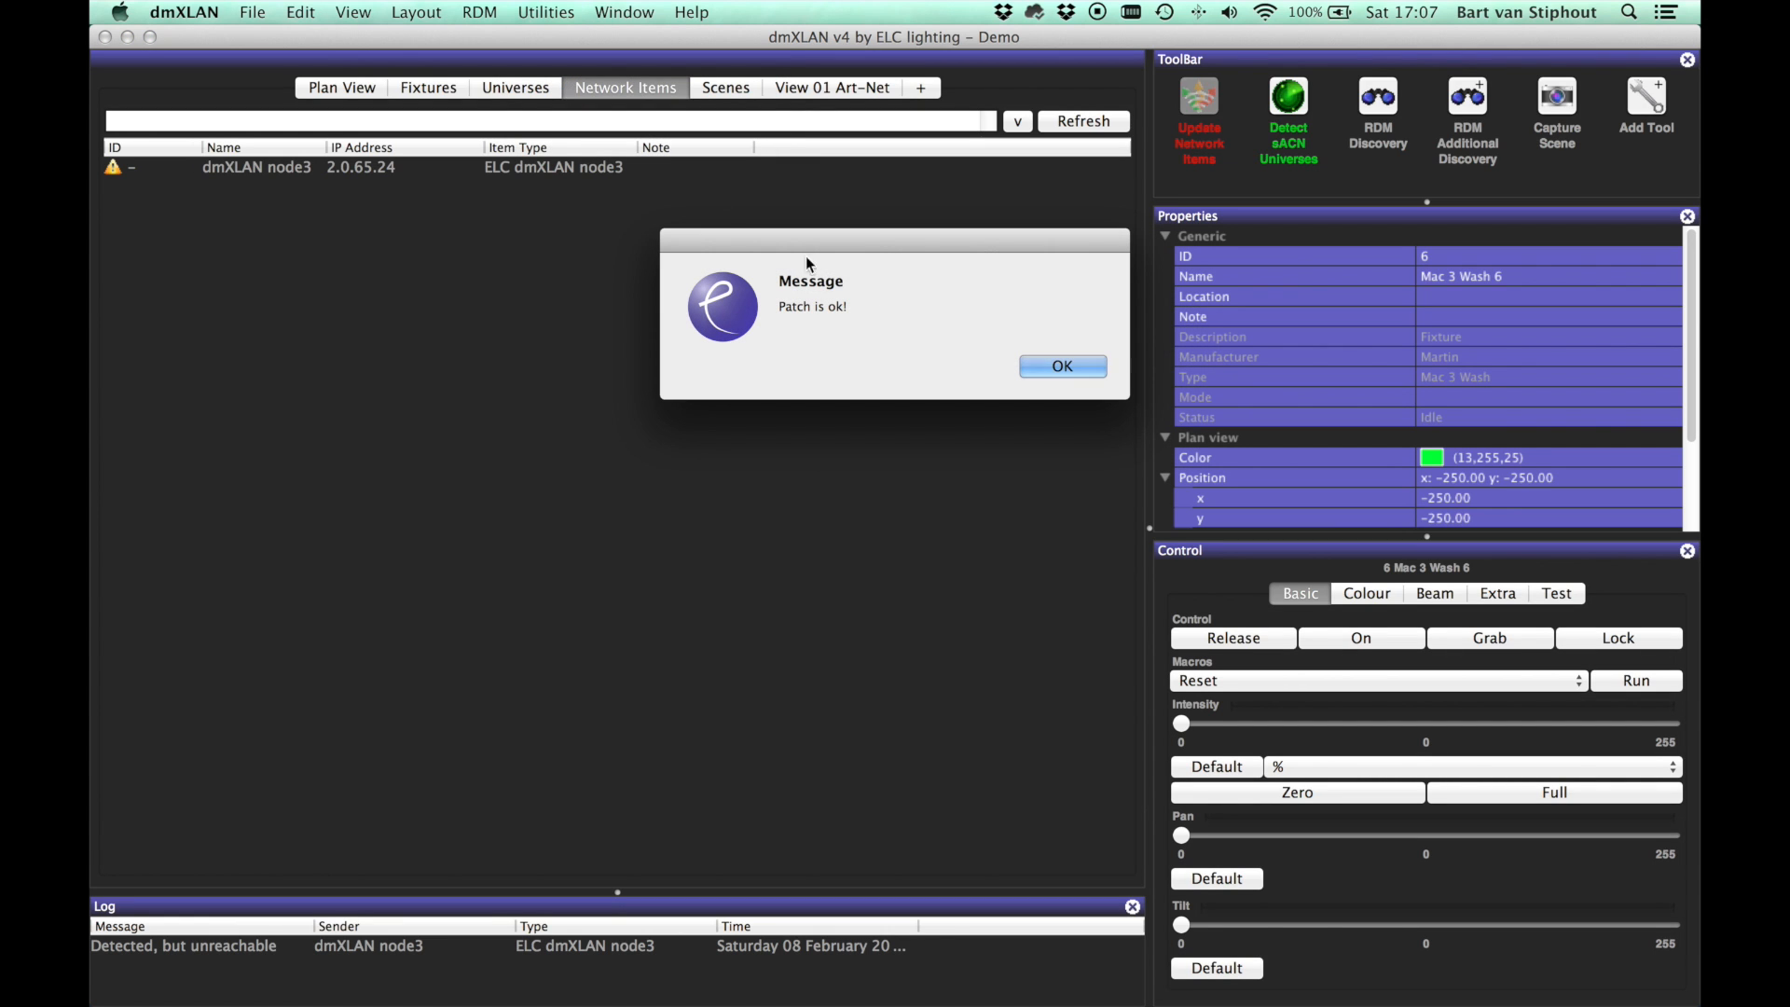
{"action": "left_click", "coordinate": [1058, 376]}
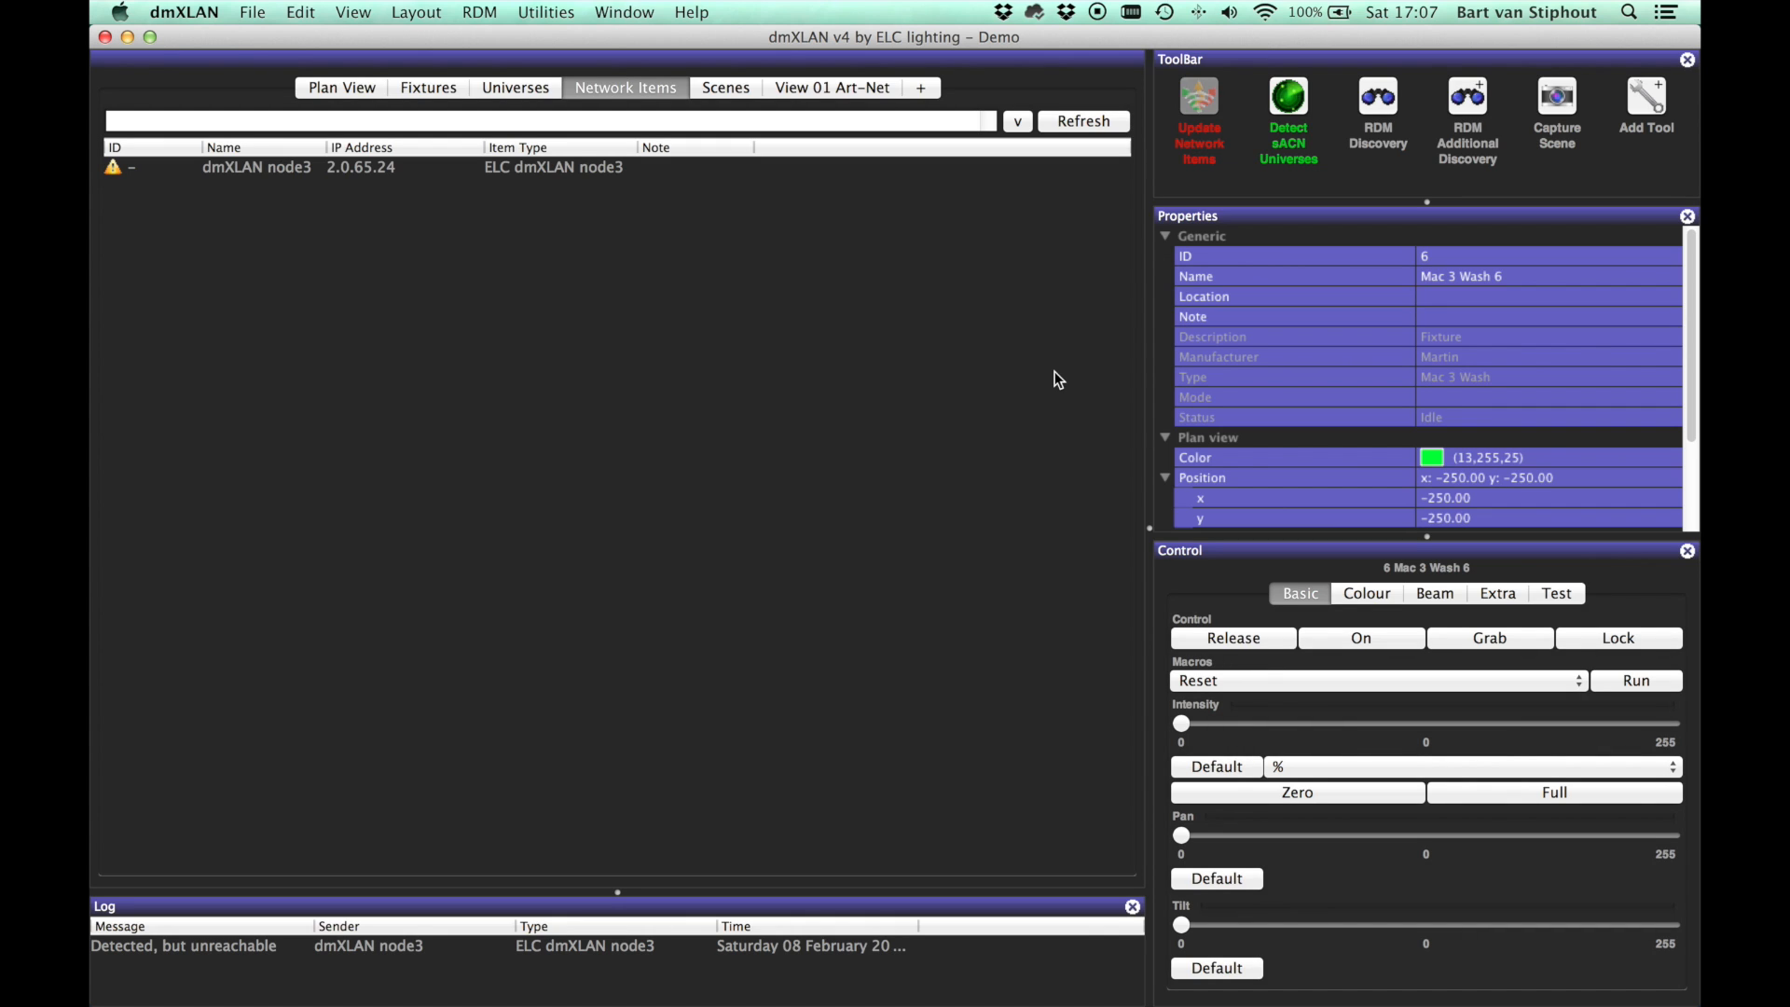
{"action": "left_click", "coordinate": [571, 194]}
{"action": "left_click", "coordinate": [354, 88]}
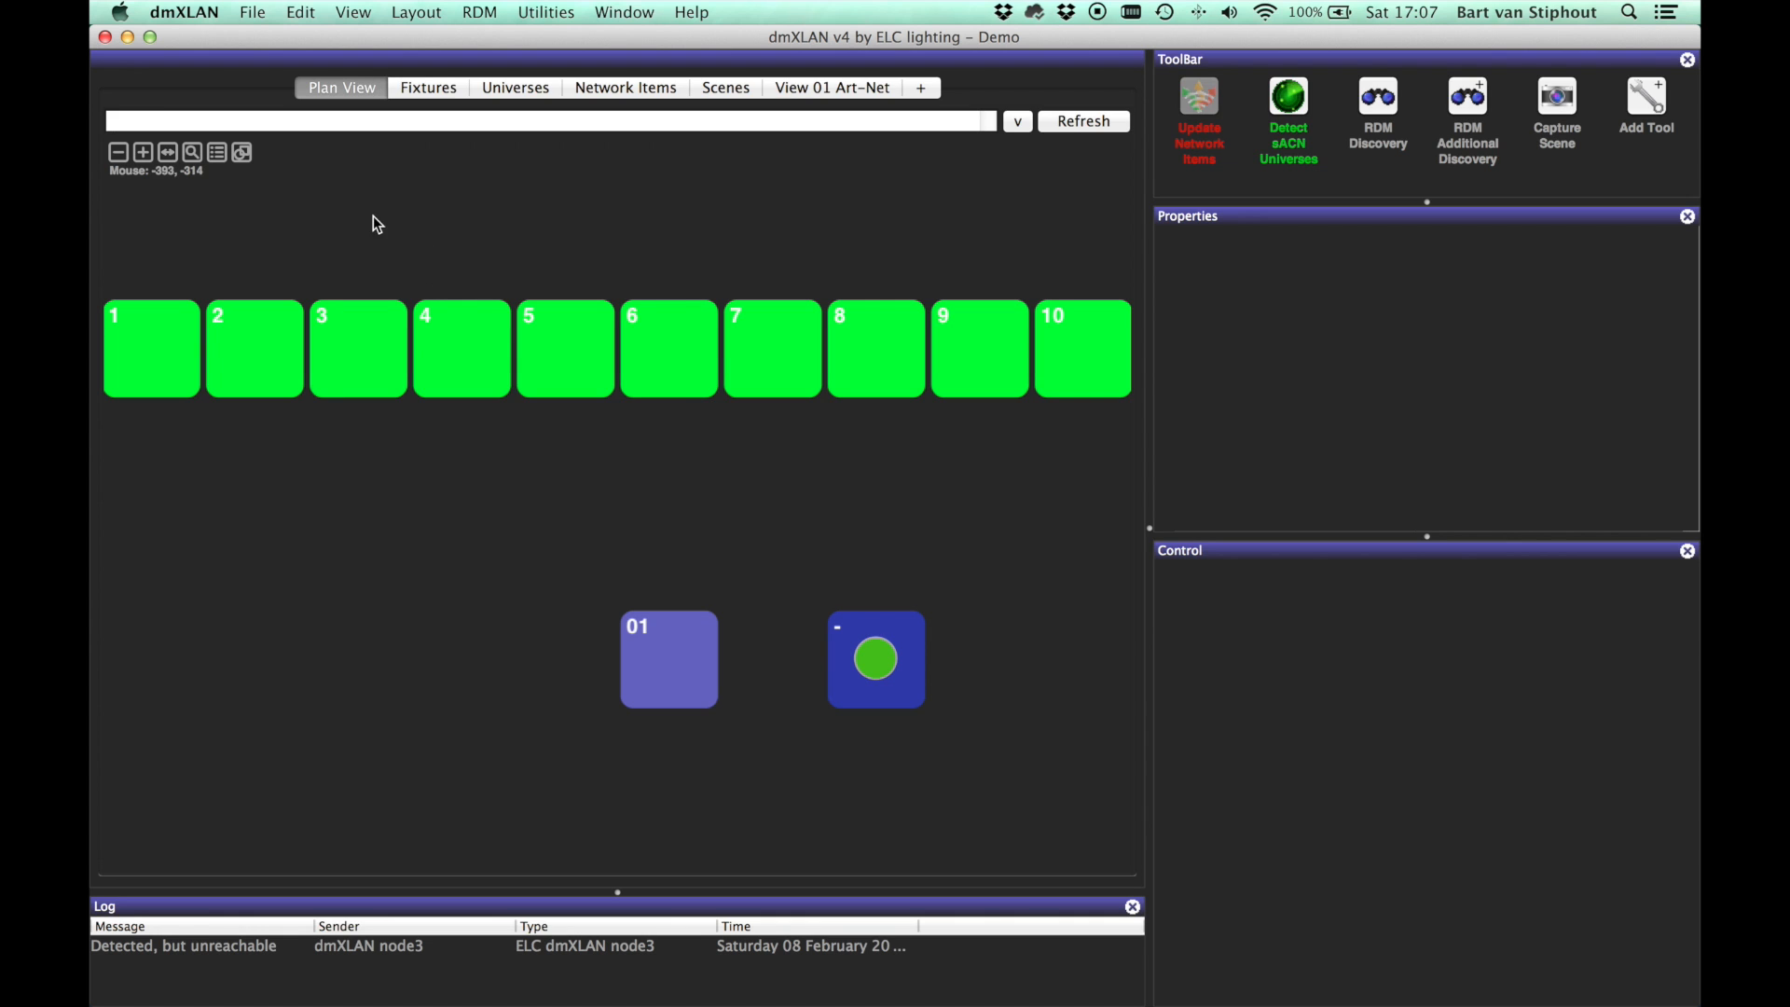
Step: Add a default Line draw object at x -250, y -200, then select tile 01 and node3
{"action": "left_click", "coordinate": [242, 152]}
{"action": "left_click", "coordinate": [247, 153]}
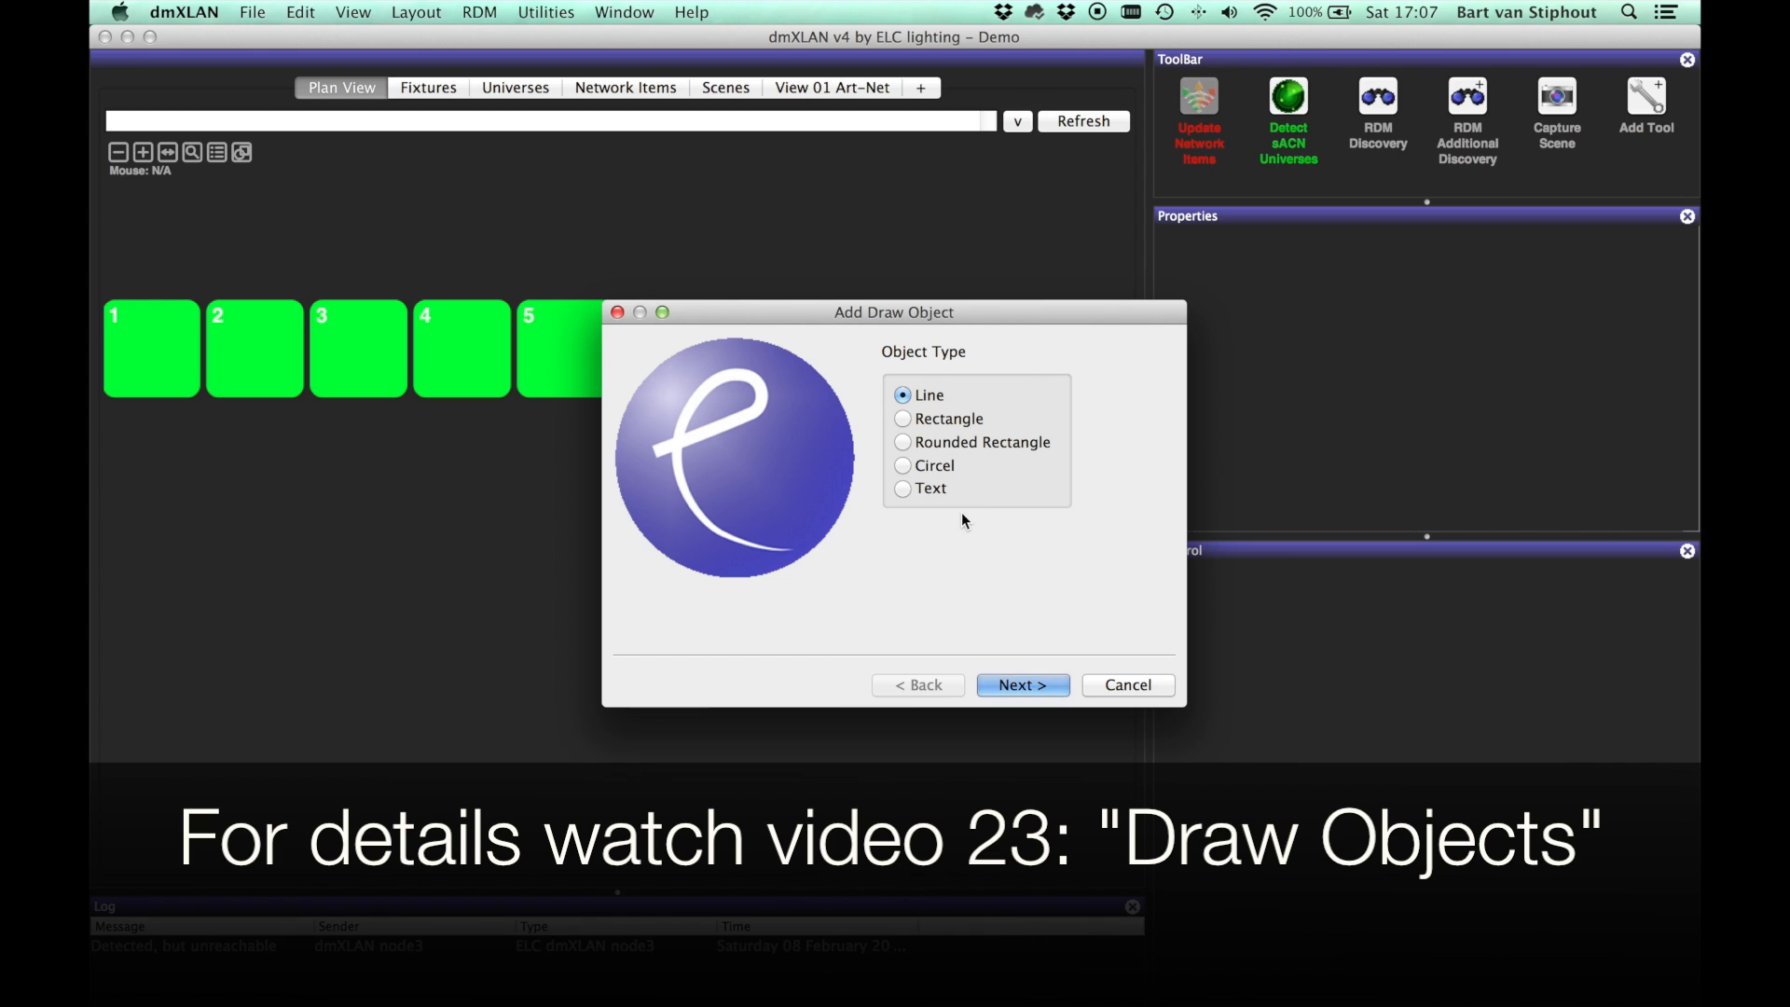
{"action": "key", "text": "Return"}
{"action": "key", "text": "Return"}
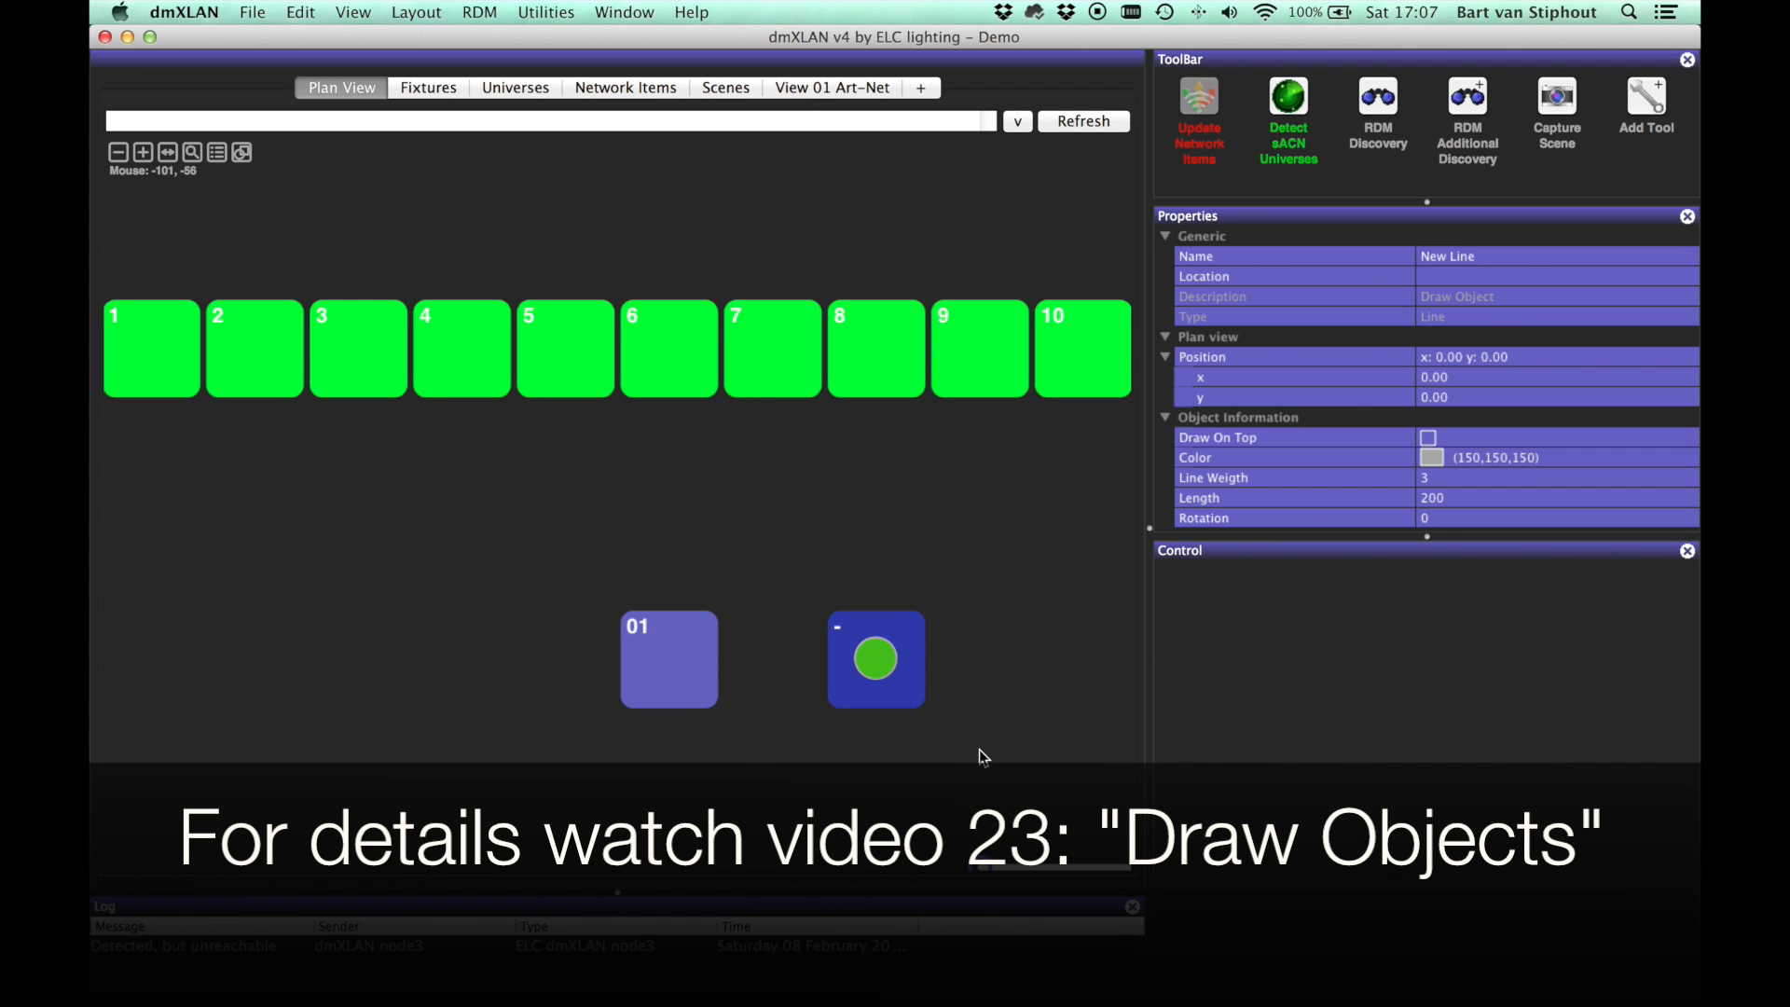
{"action": "left_click", "coordinate": [501, 453]}
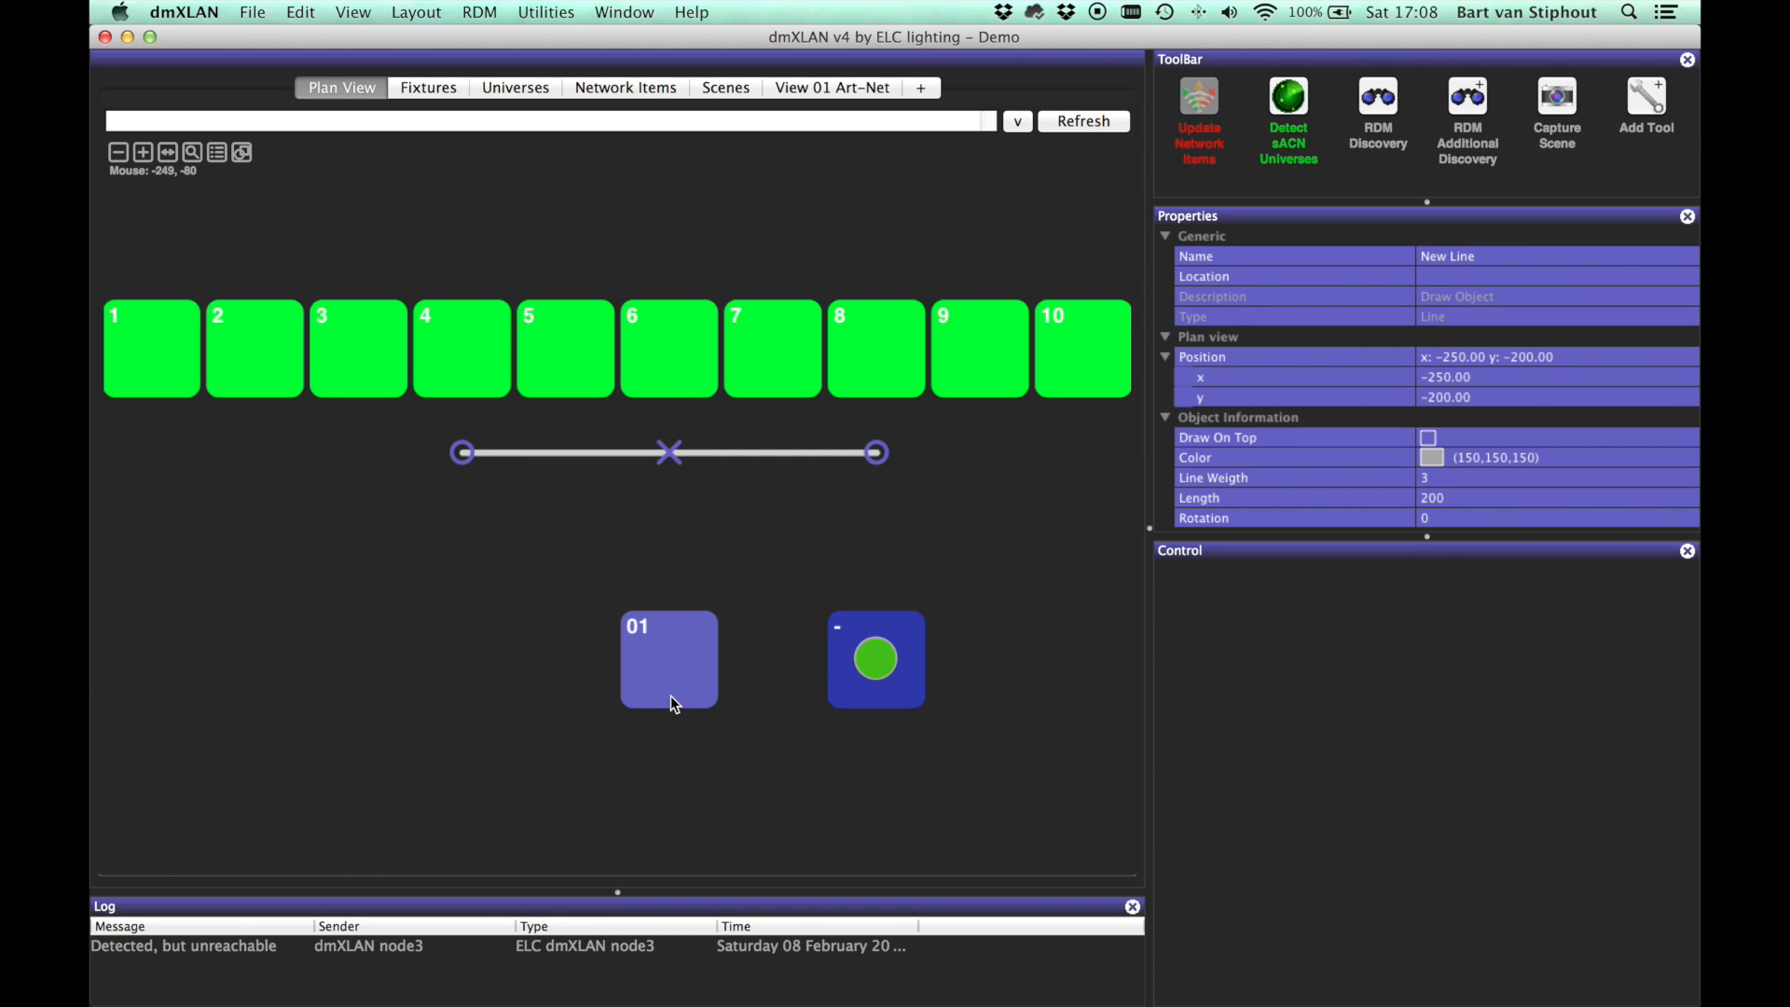
{"action": "left_click", "coordinate": [669, 695]}
{"action": "left_click", "coordinate": [884, 669]}
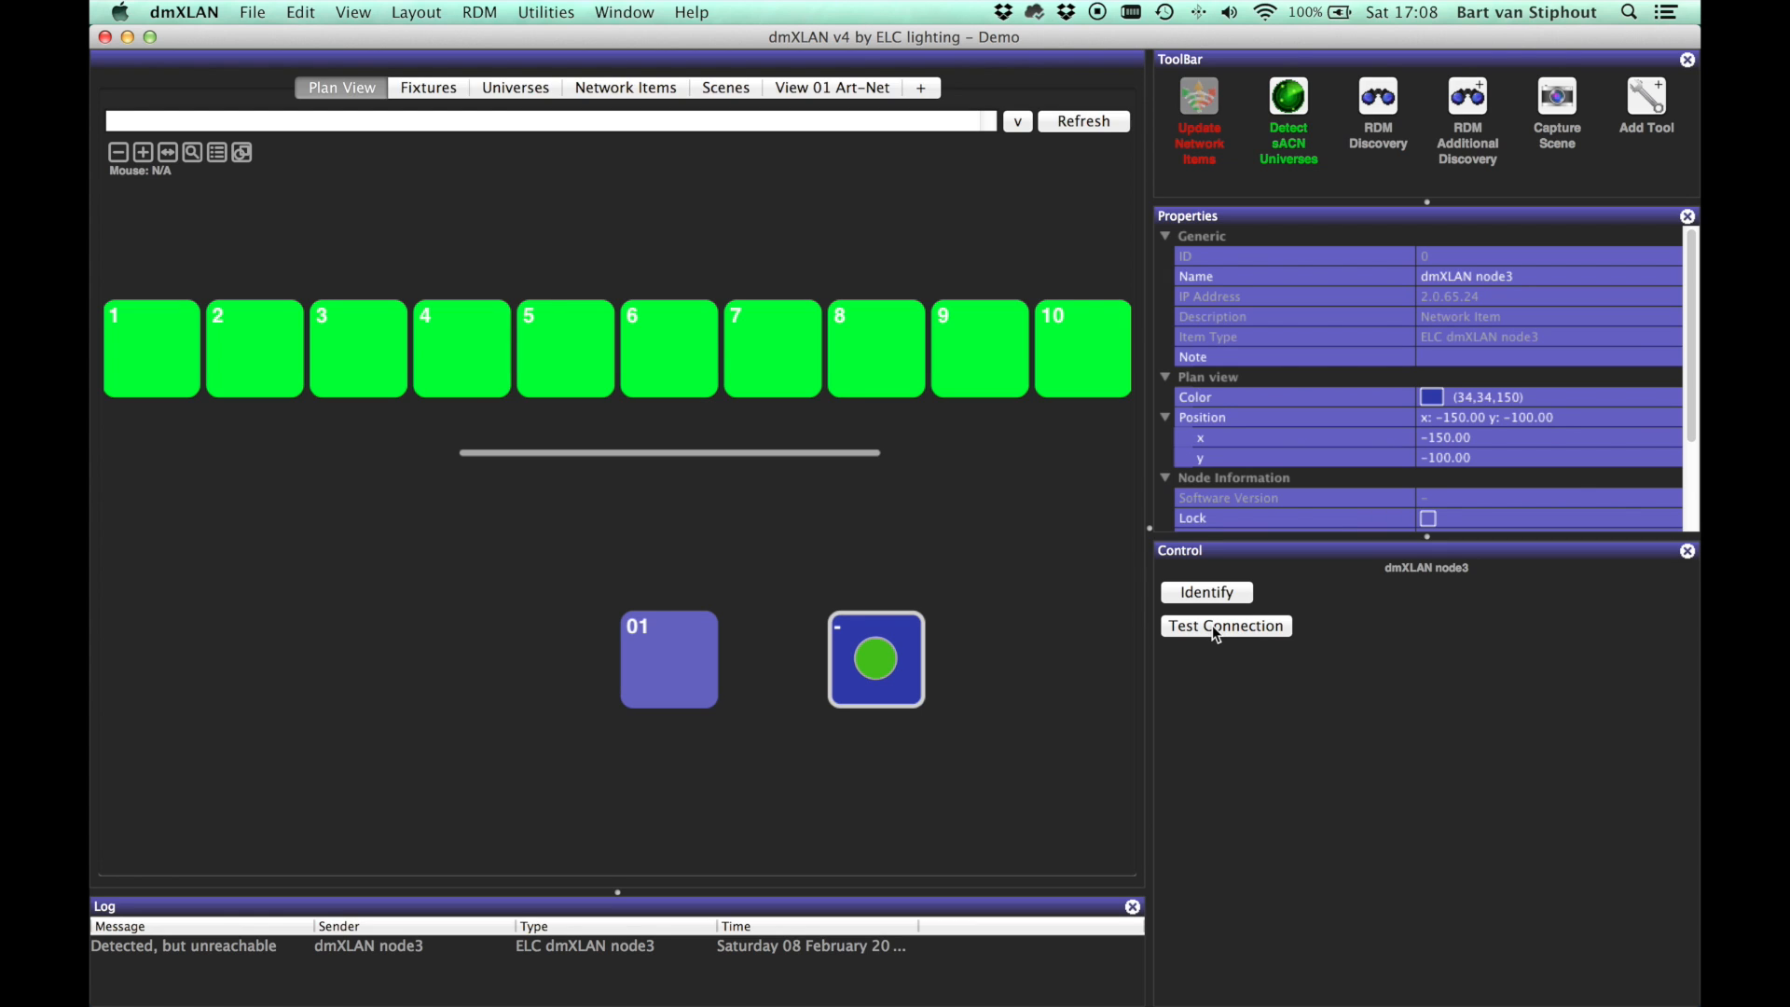
{"action": "left_click", "coordinate": [1029, 607]}
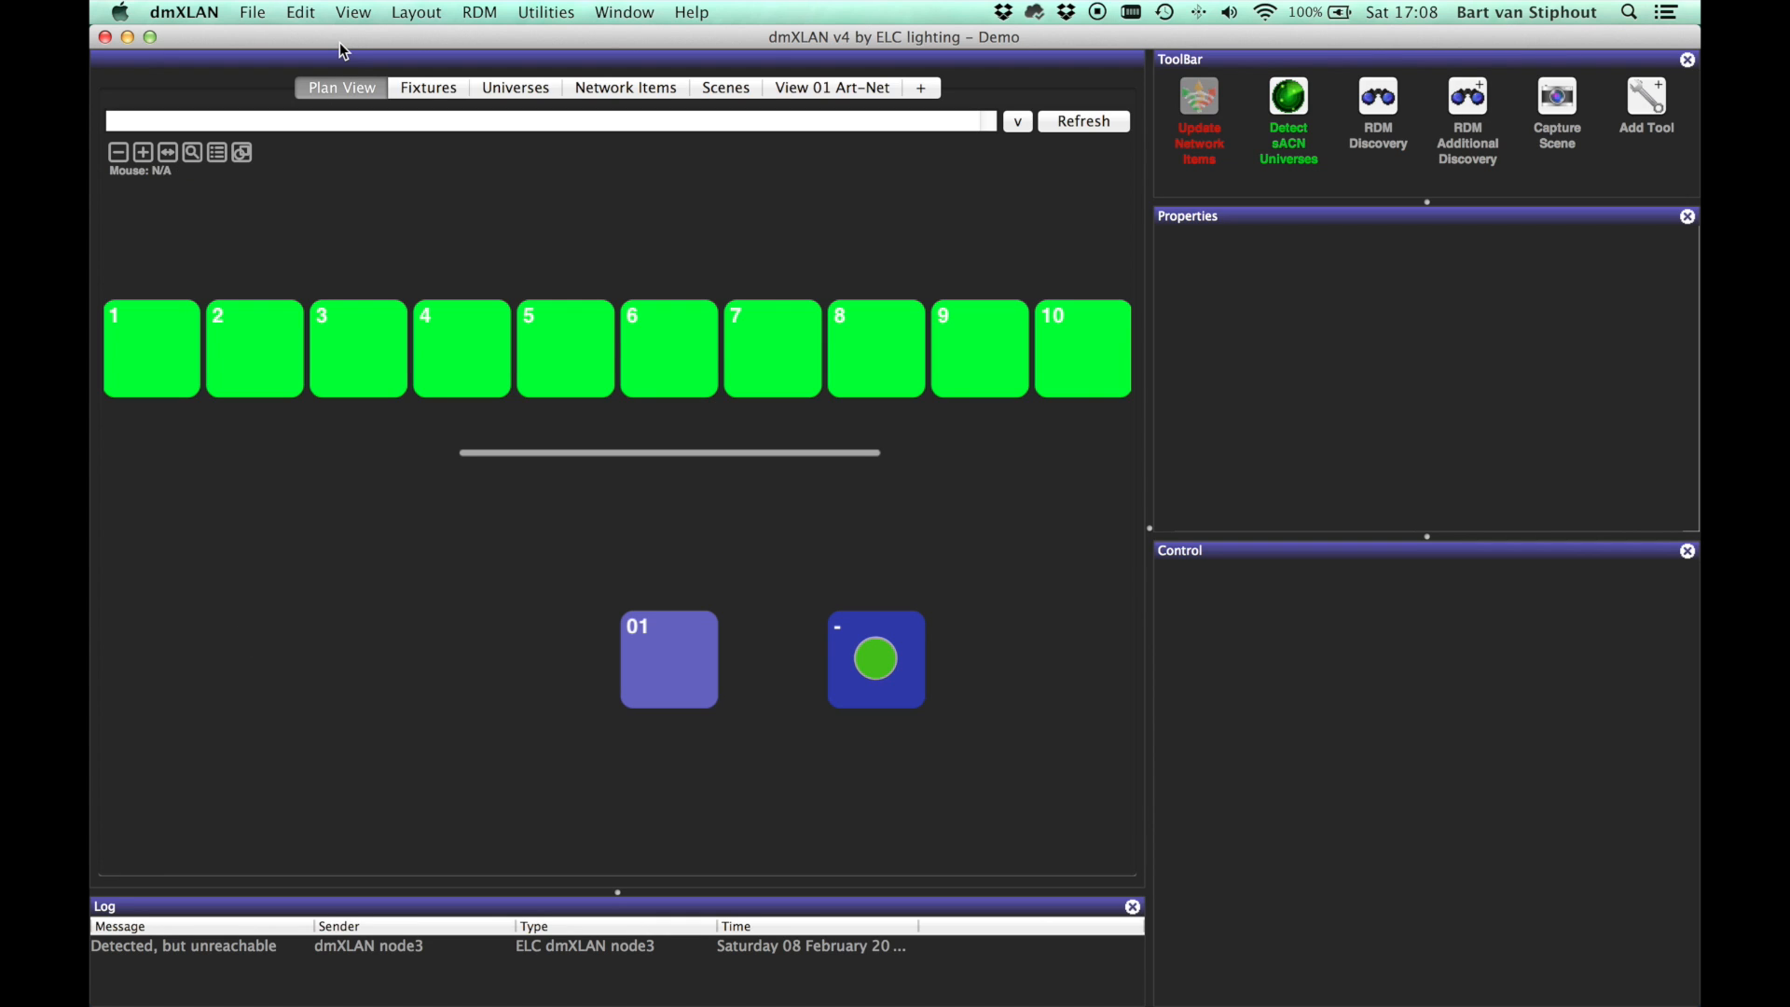
{"action": "left_click", "coordinate": [307, 11]}
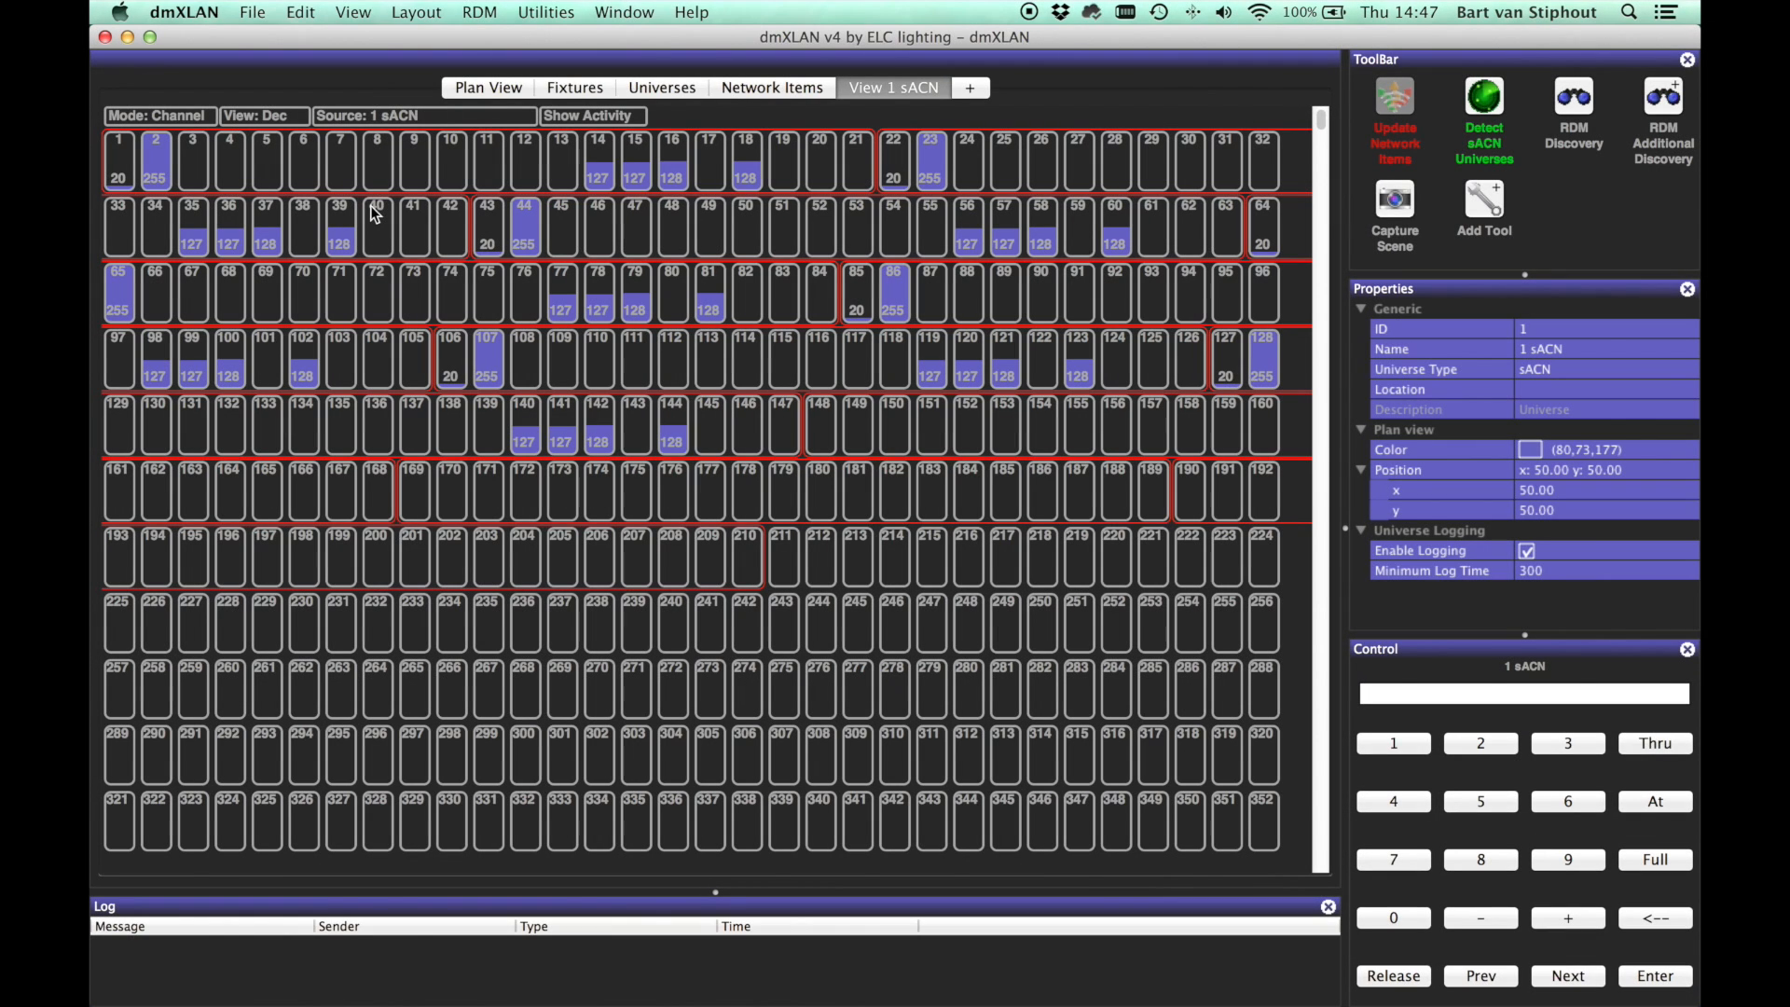
Step: Toggle Show Activity highlighting in the channel grid
{"action": "left_click", "coordinate": [578, 119]}
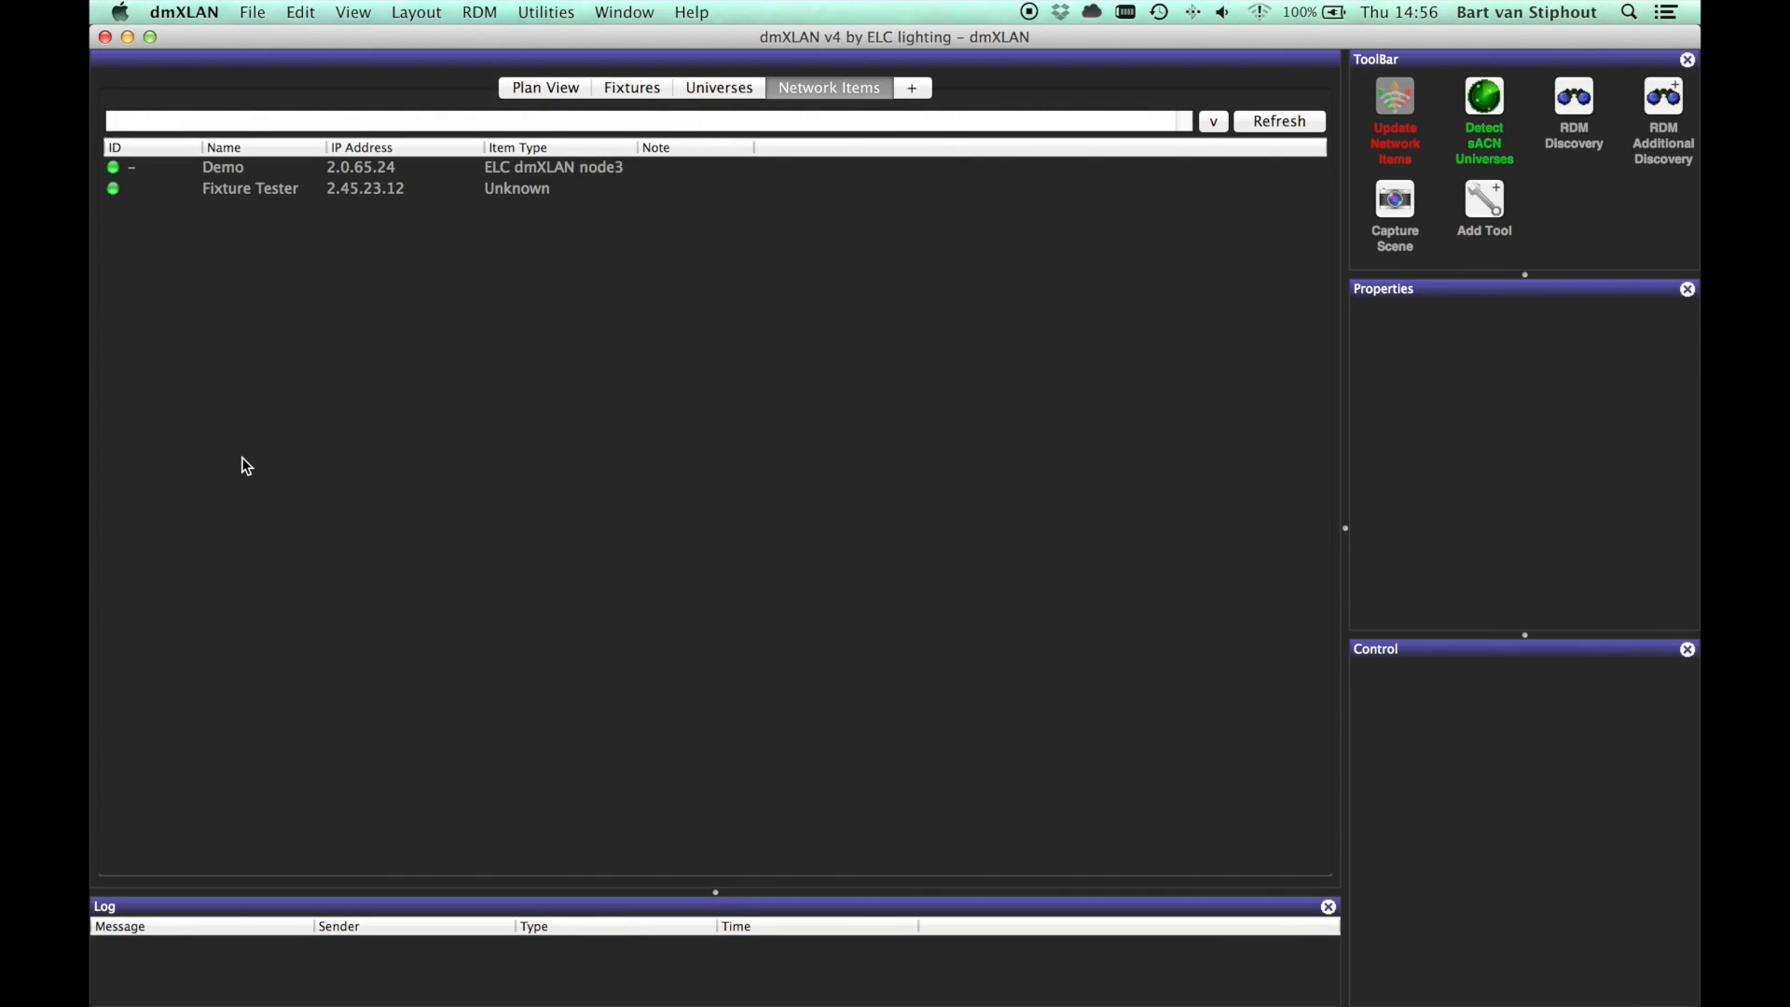
Step: Open the Demo node's View Output > View Port 1 grid and inspect its Source field
{"action": "left_click", "coordinate": [264, 171]}
{"action": "right_click", "coordinate": [262, 168]}
{"action": "mouse_move", "coordinate": [289, 277]}
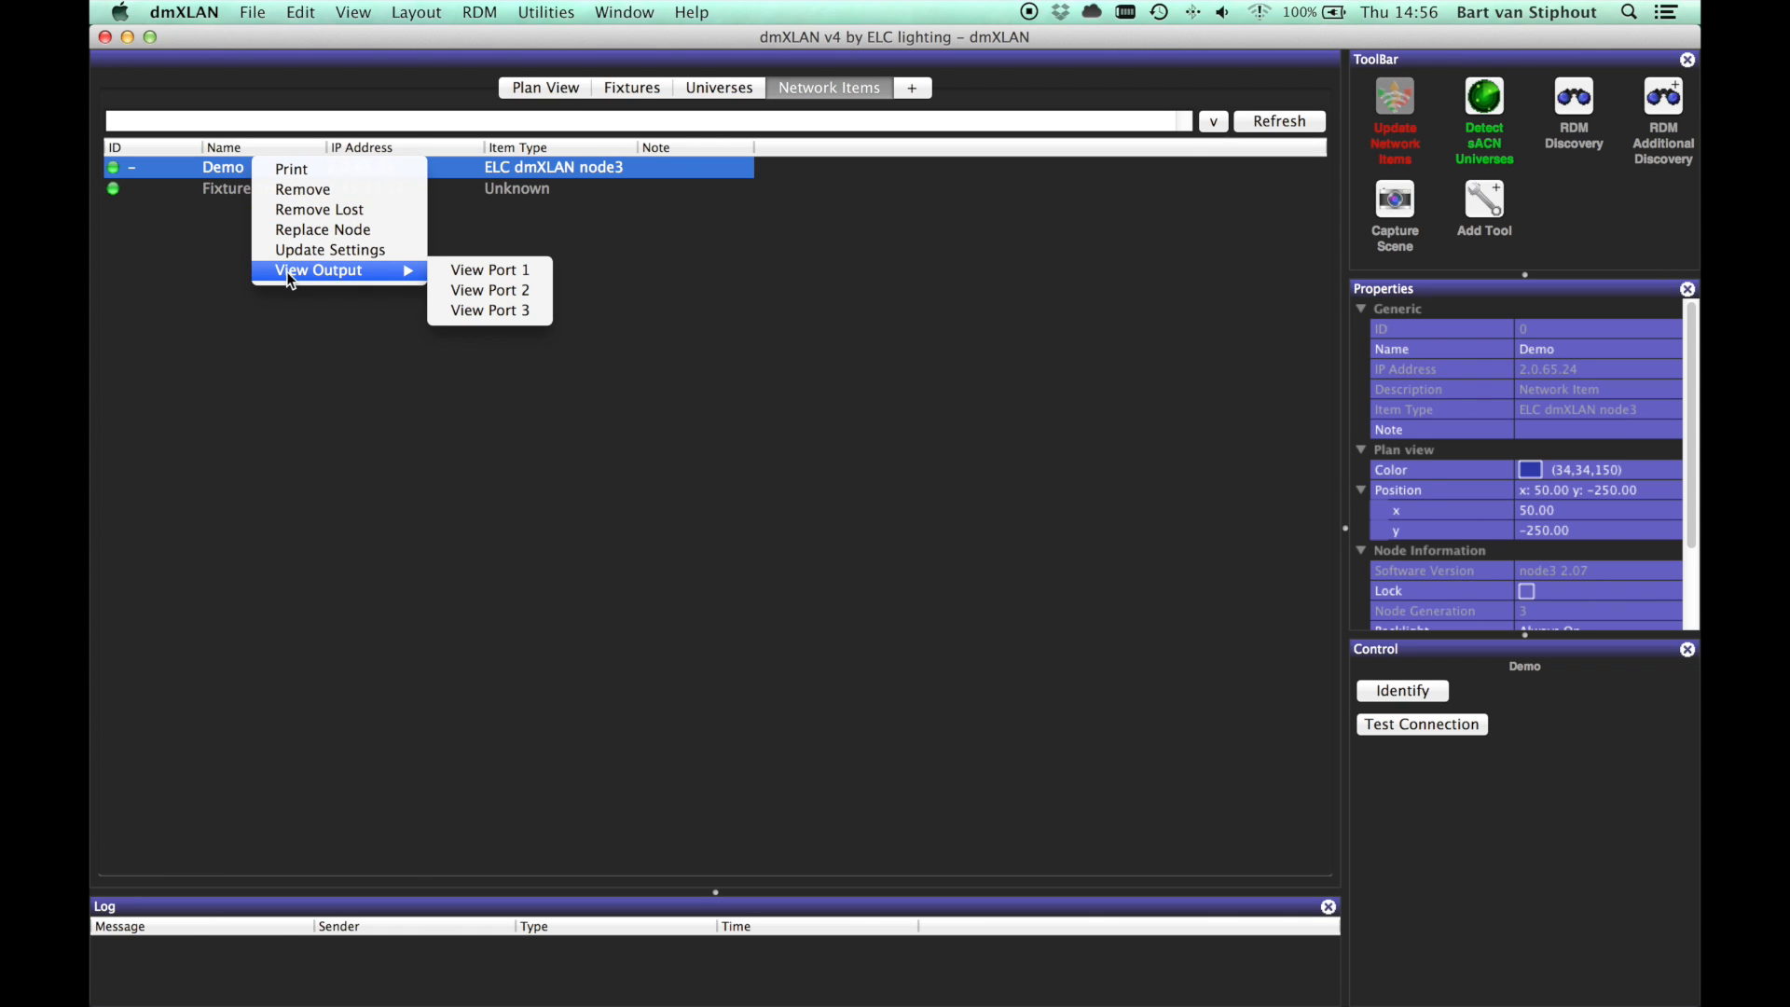
{"action": "left_click", "coordinate": [464, 278]}
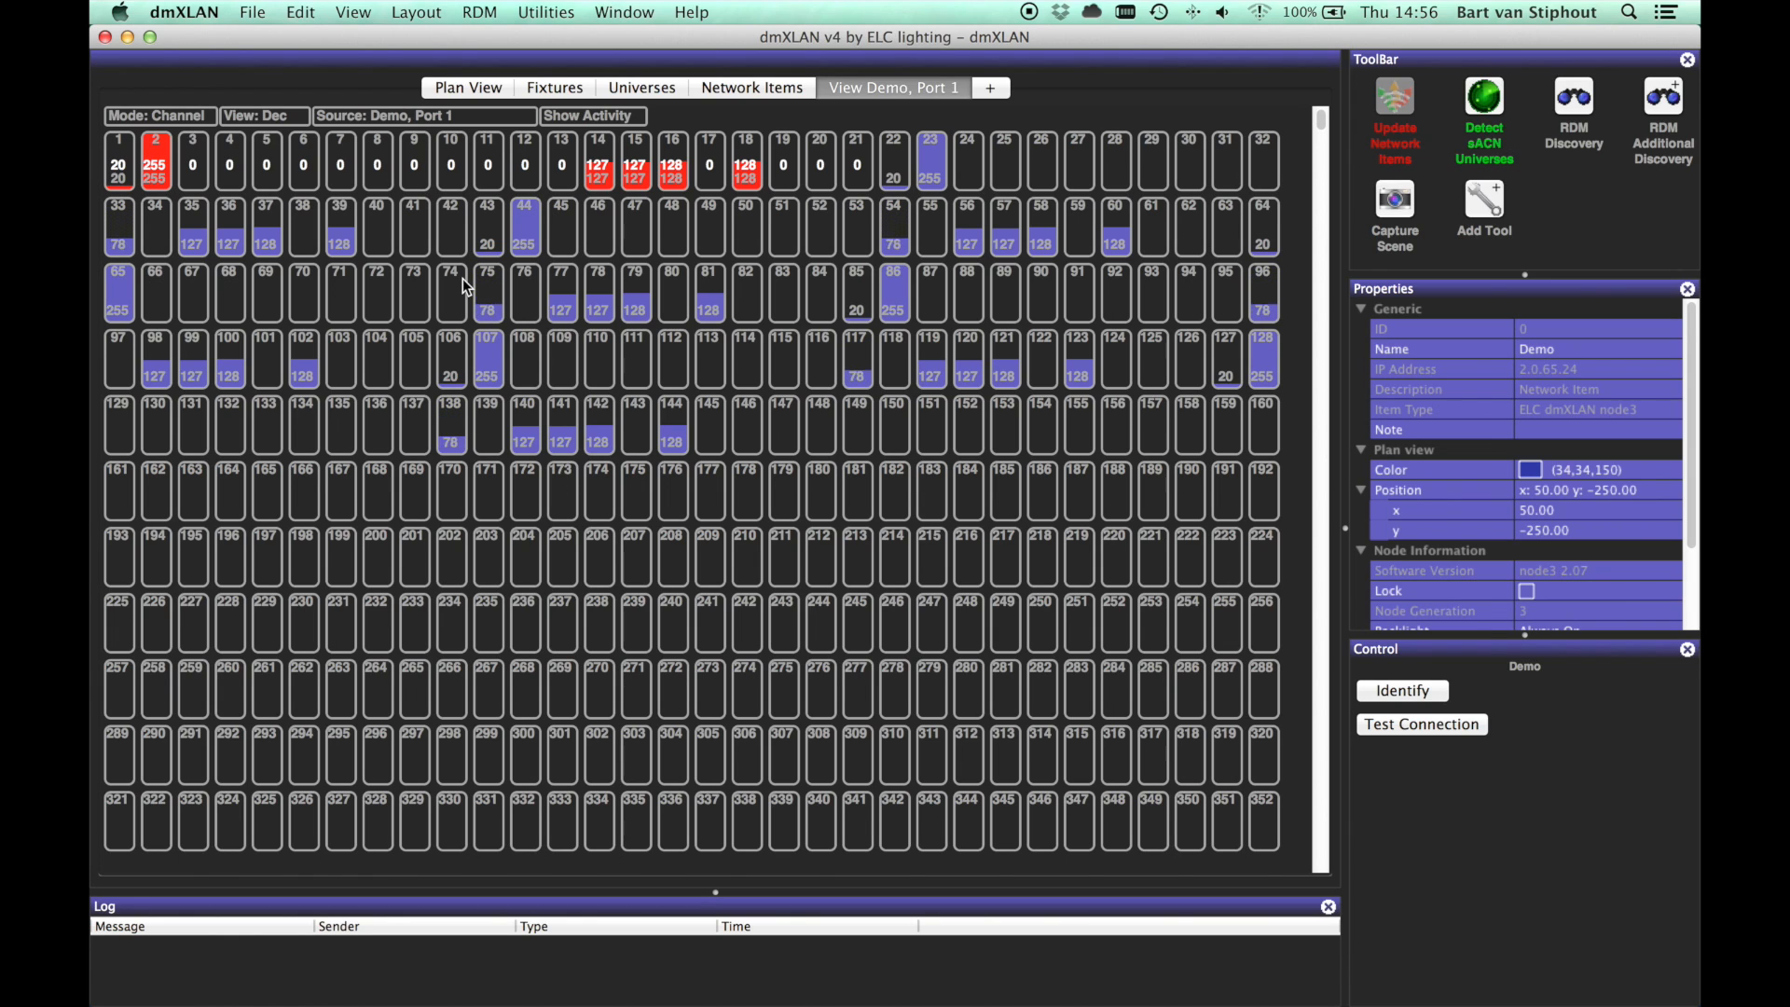
{"action": "left_click", "coordinate": [435, 114]}
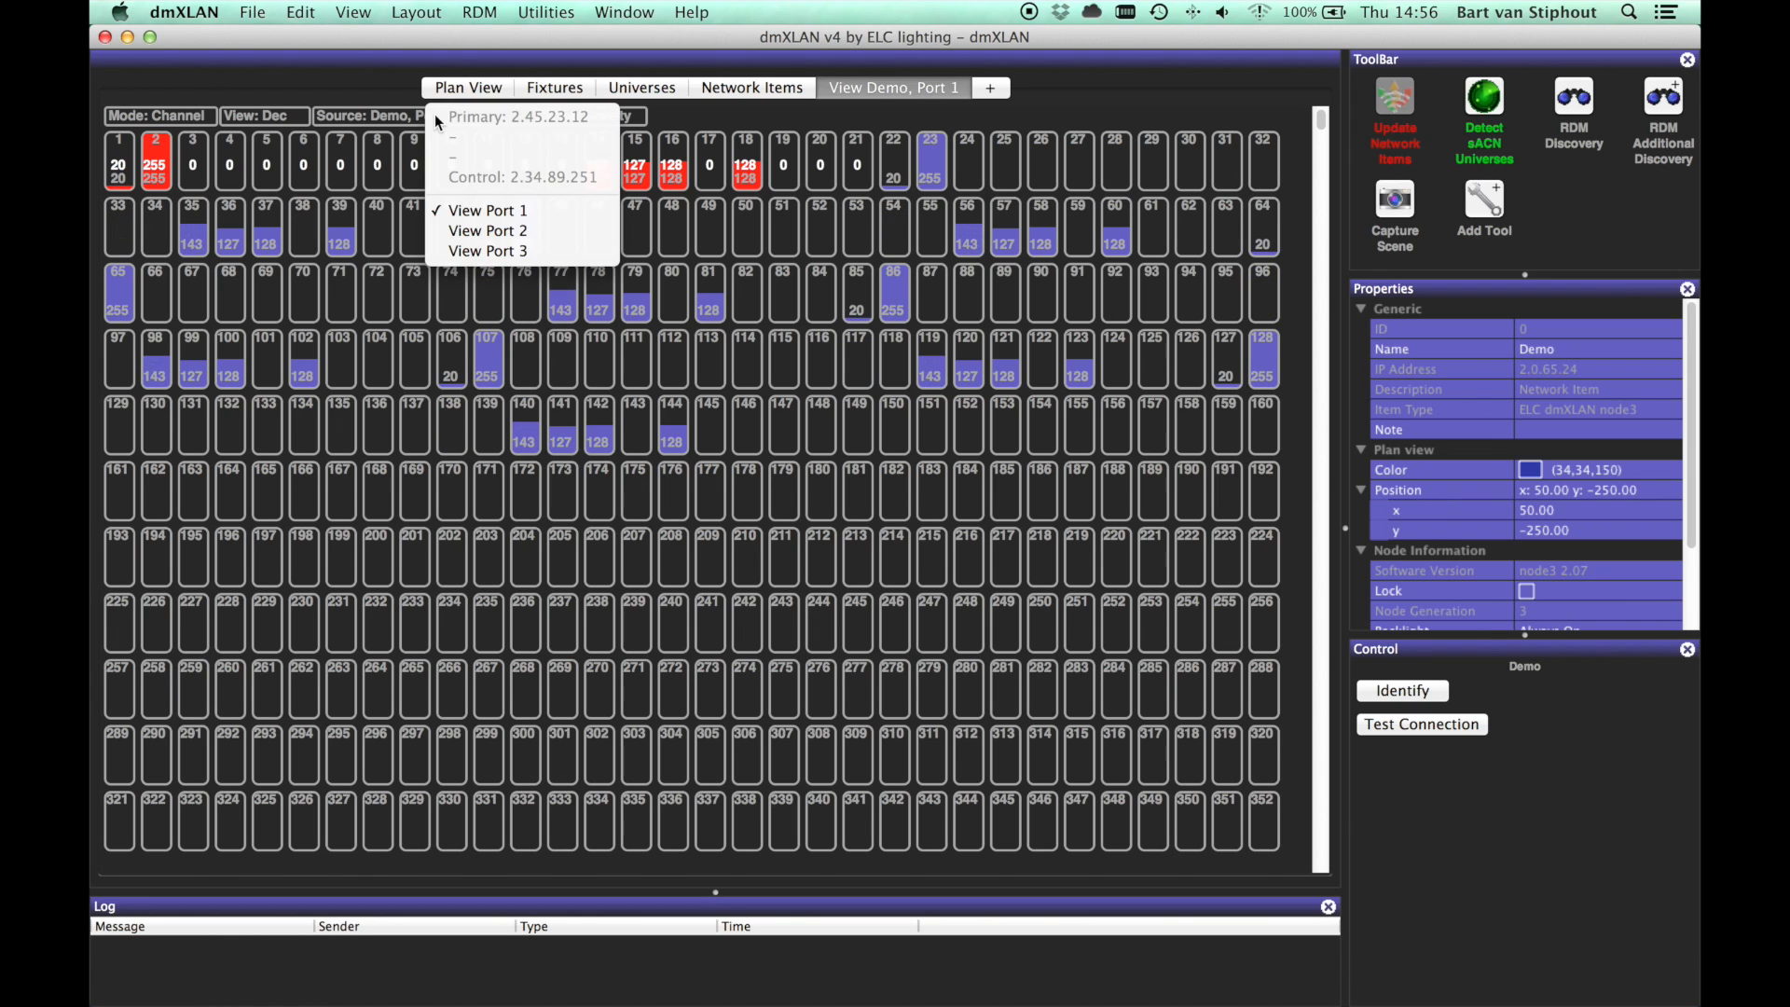